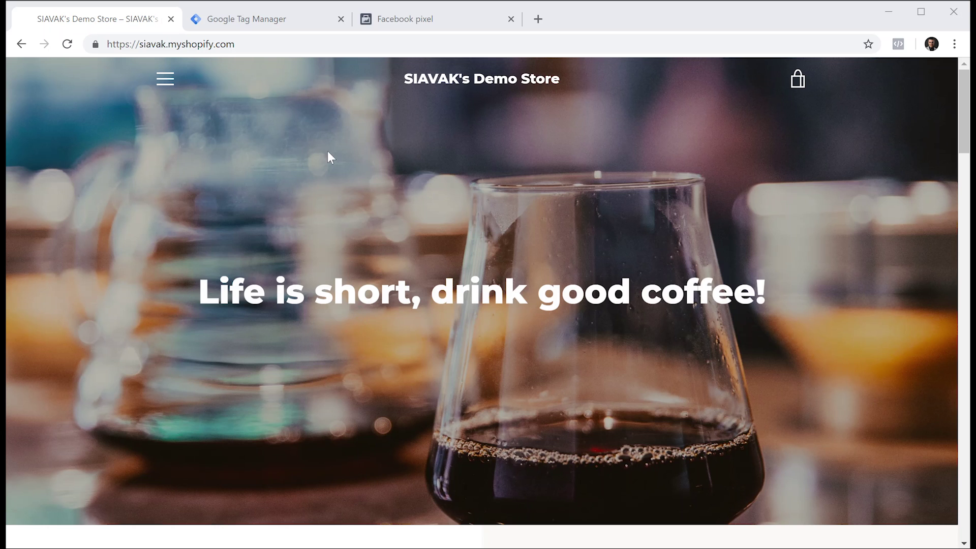
Create a new container tag named 'CHTML - Fabebook - Base Pixel'
{"action": "left_click", "coordinate": [286, 23]}
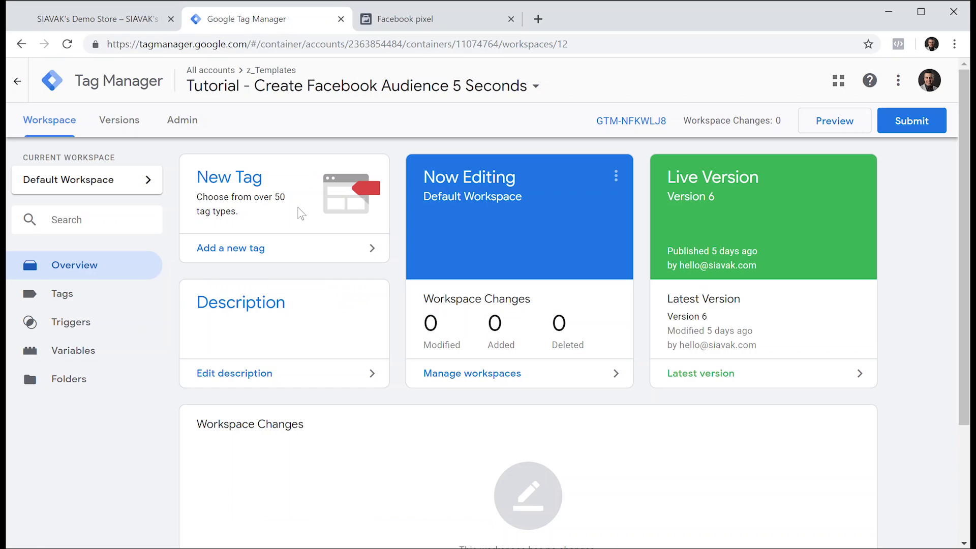
{"action": "left_click", "coordinate": [89, 306]}
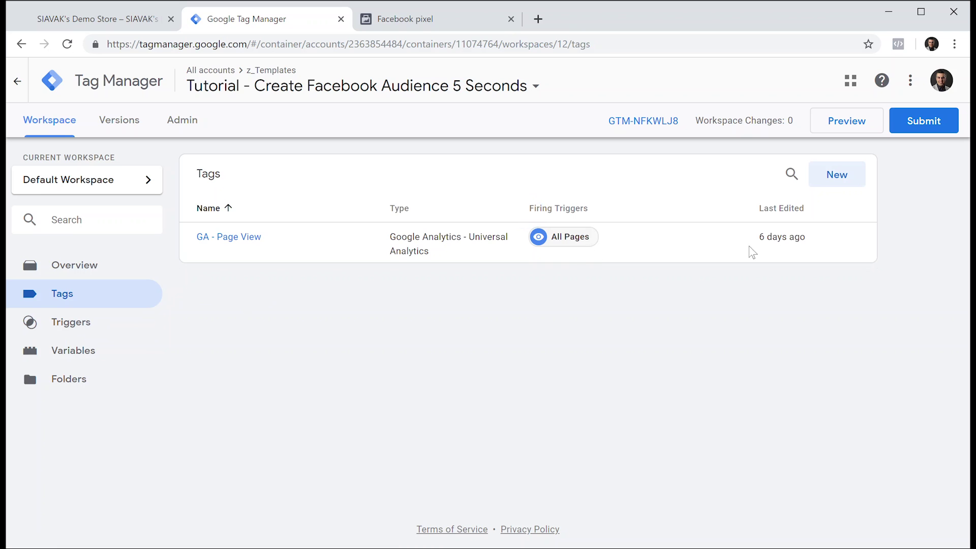
{"action": "left_click", "coordinate": [837, 175]}
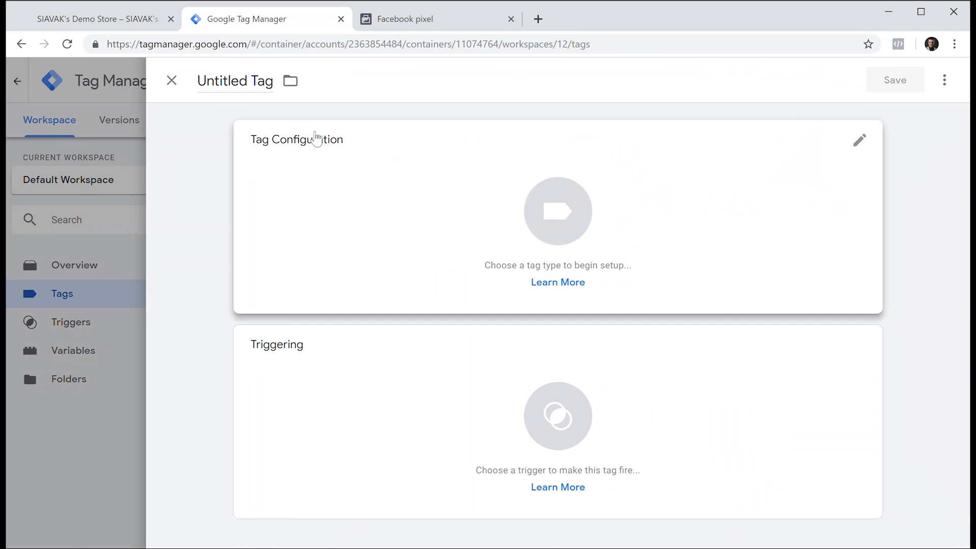
{"action": "left_click", "coordinate": [206, 81]}
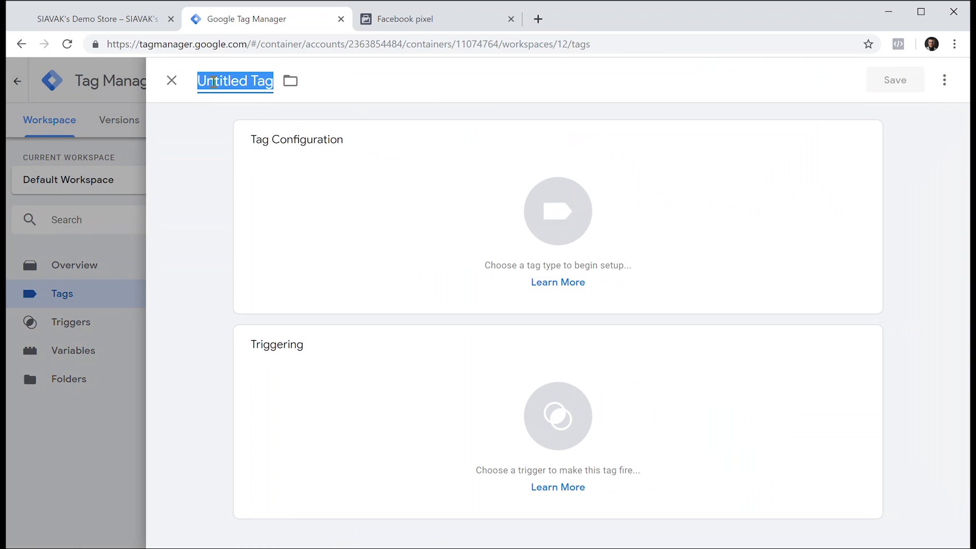
{"action": "type", "text": "CHTML - "}
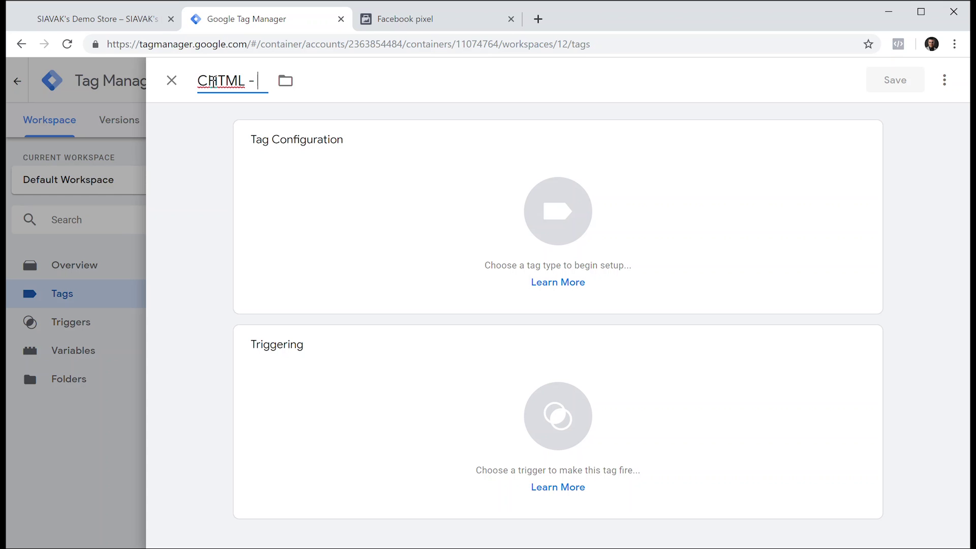
{"action": "type", "text": "Fabe"}
{"action": "type", "text": "book - "}
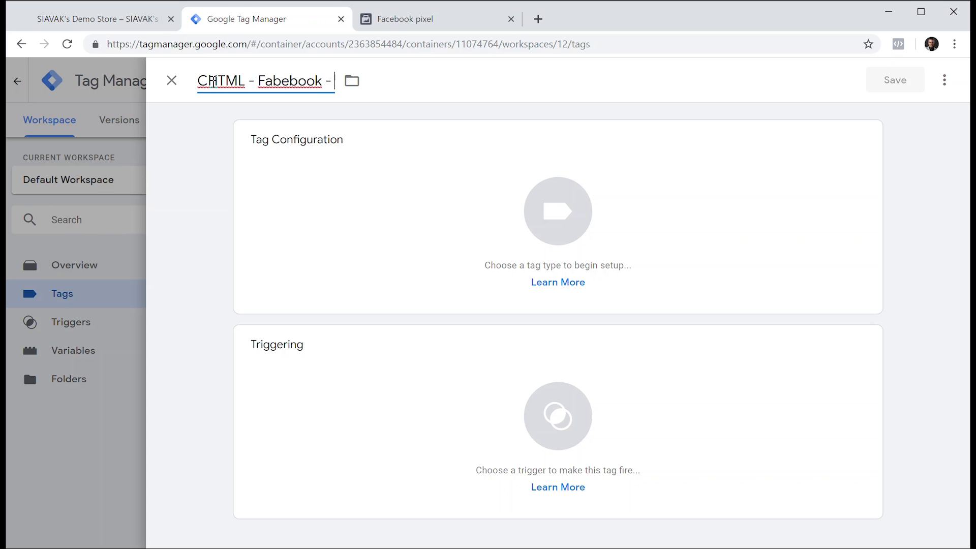
{"action": "type", "text": "Base Piel"}
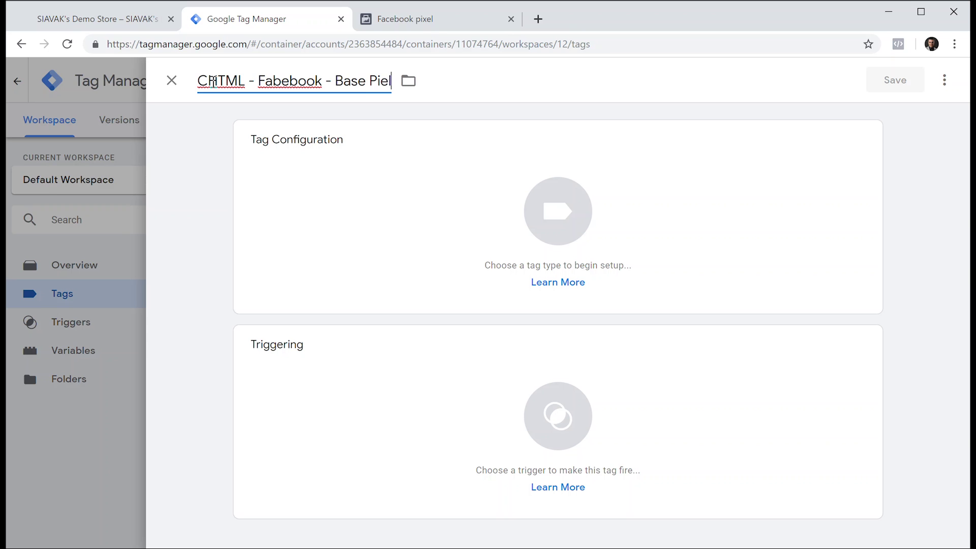
{"action": "key", "text": "BackSpace"}
{"action": "key", "text": "BackSpace"}
{"action": "type", "text": "xel"}
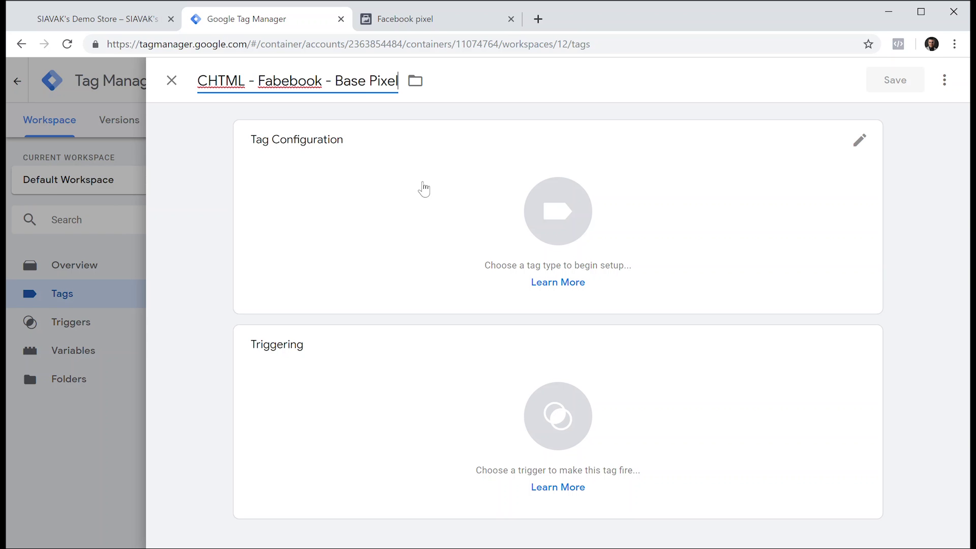
{"action": "left_click", "coordinate": [488, 238]}
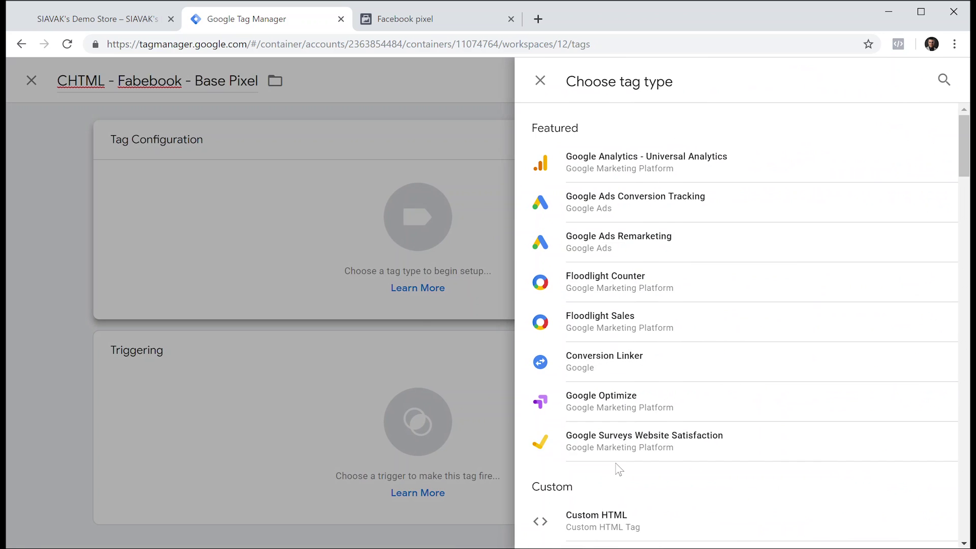
Make the tag Custom HTML and paste in the Facebook pixel code copied from Events Manager
{"action": "left_click", "coordinate": [617, 527]}
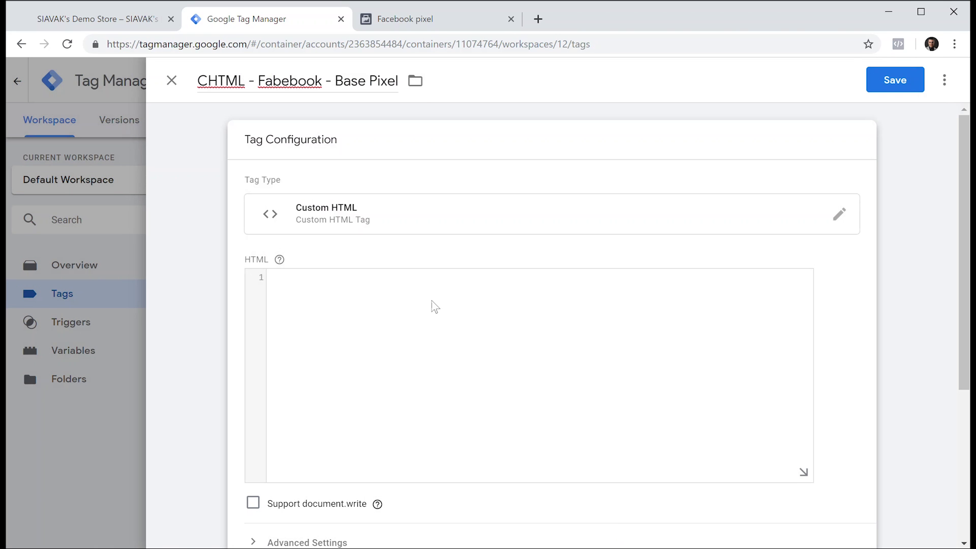
{"action": "left_click", "coordinate": [447, 18]}
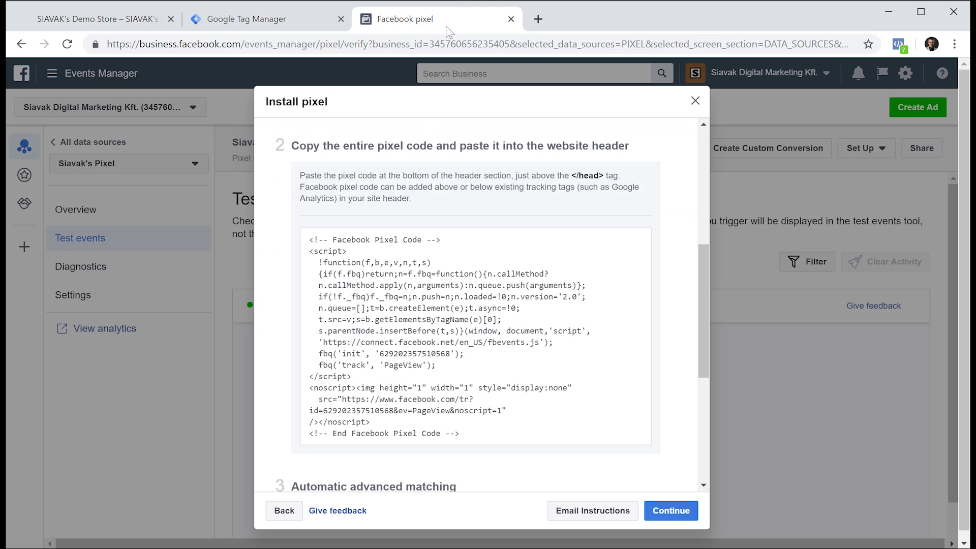
{"action": "left_click", "coordinate": [478, 331]}
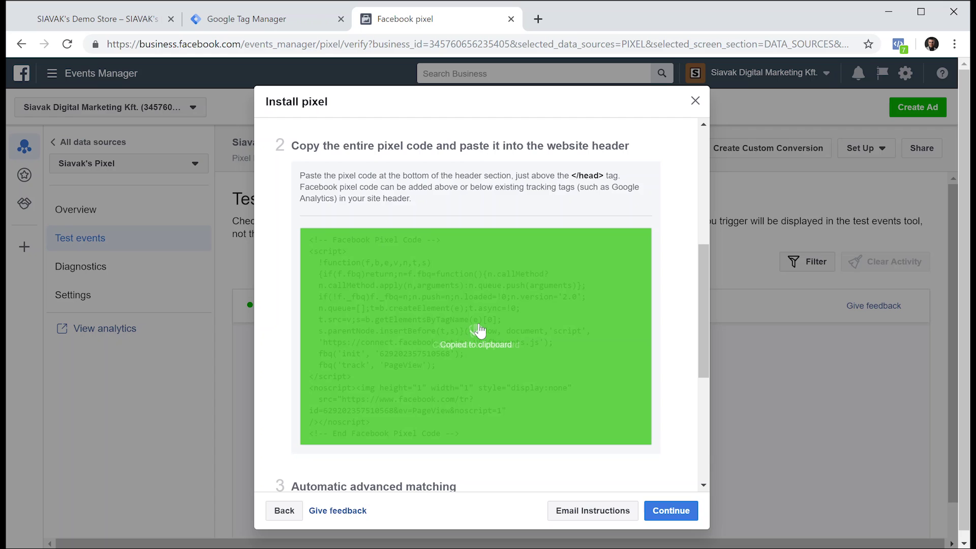
{"action": "left_click", "coordinate": [298, 25]}
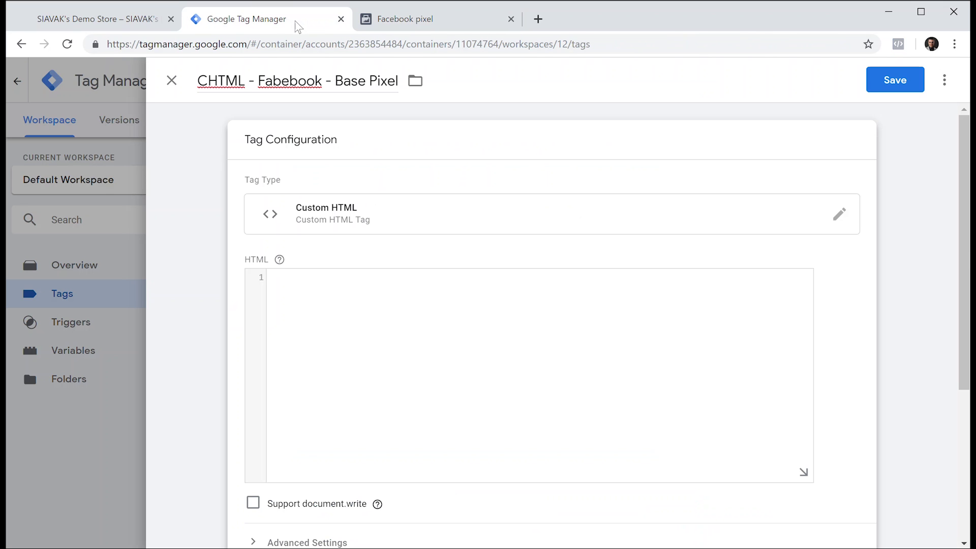
{"action": "left_click", "coordinate": [426, 319]}
{"action": "key", "text": "ctrl+v"}
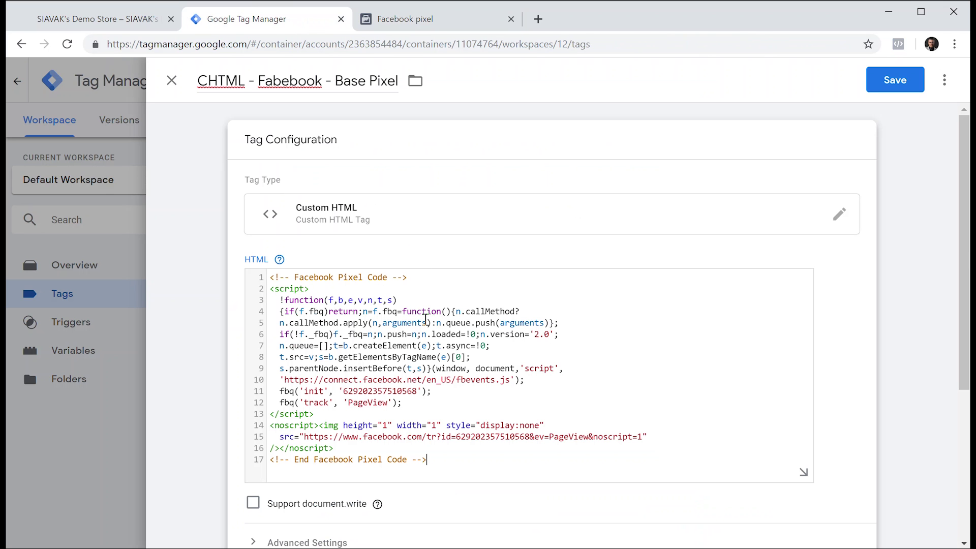
{"action": "scroll", "coordinate": [605, 391], "scroll_direction": "down", "scroll_amount": 3}
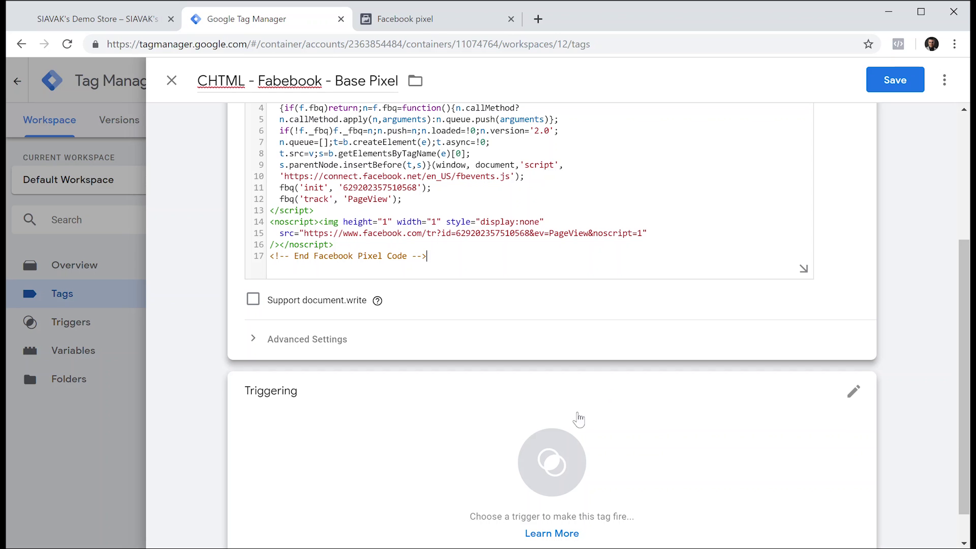
Set the Base Pixel tag to fire on All Pages and save it
{"action": "left_click", "coordinate": [556, 450]}
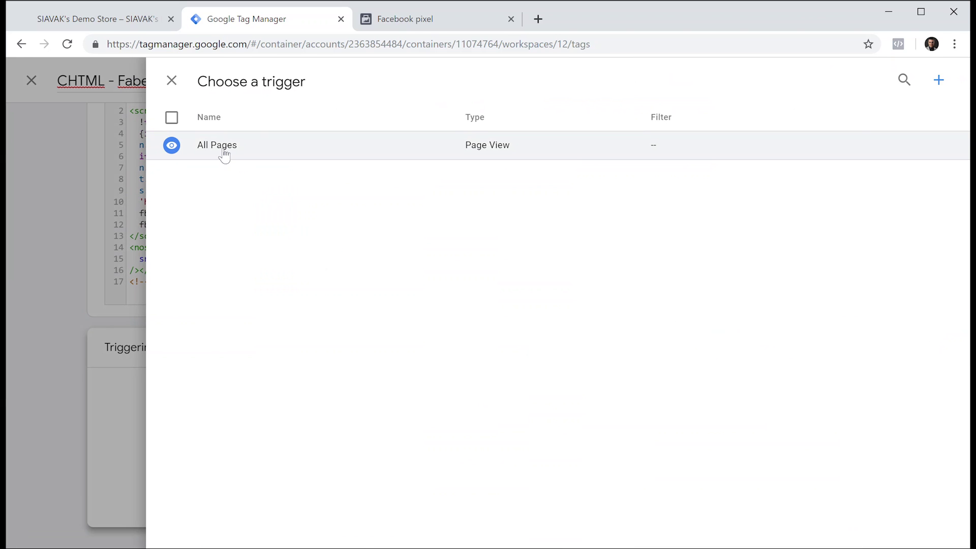
{"action": "left_click", "coordinate": [224, 153]}
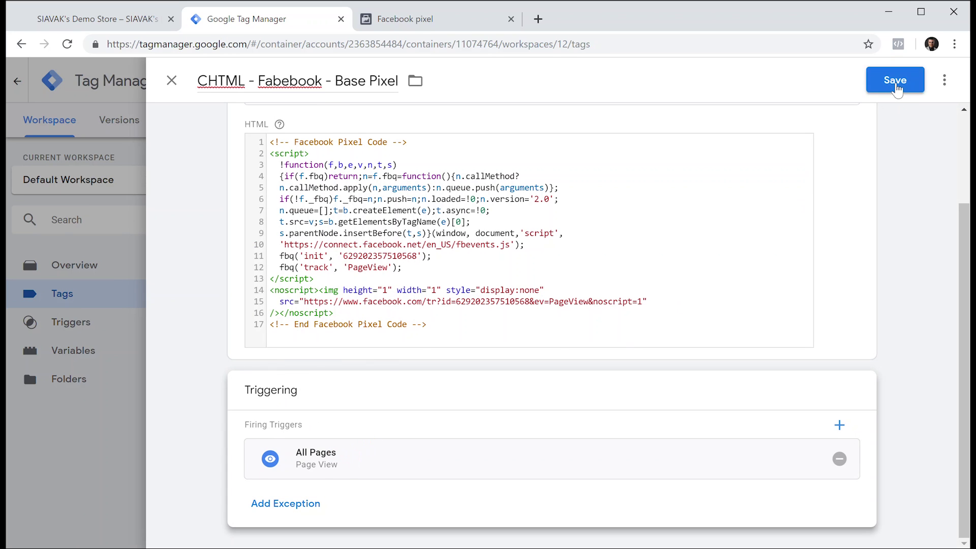
{"action": "left_click", "coordinate": [898, 88]}
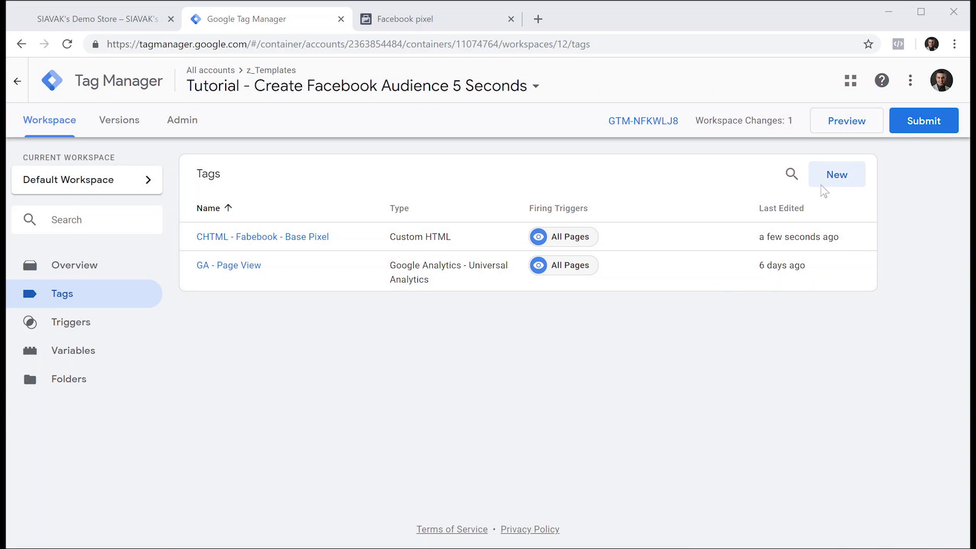
Start preview mode and reload the demo store with an enlarged debug pane
{"action": "left_click", "coordinate": [845, 123]}
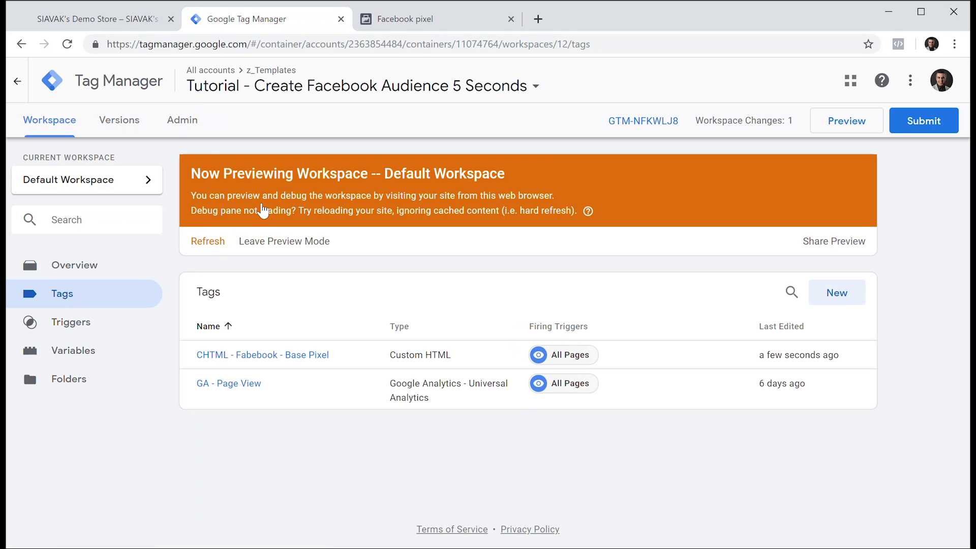
{"action": "left_click", "coordinate": [101, 19]}
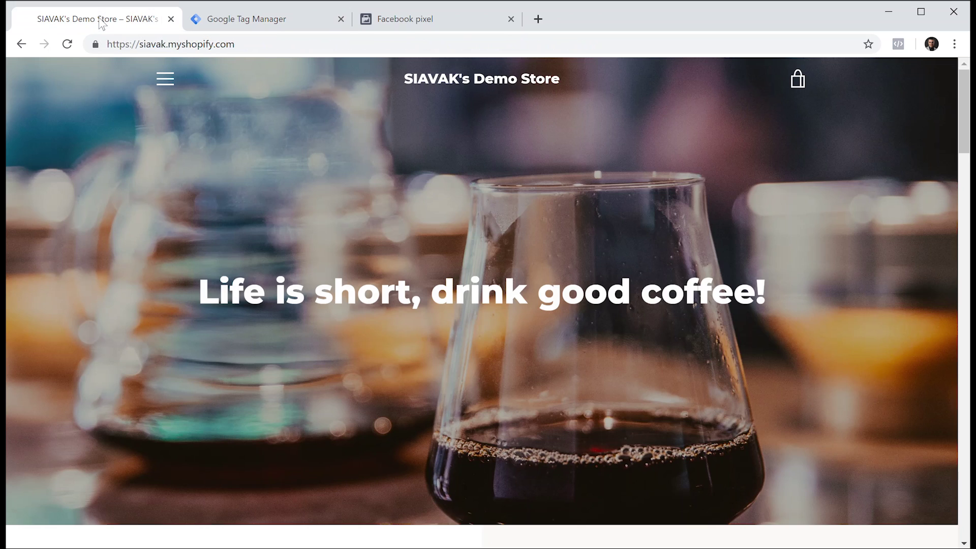
{"action": "left_click", "coordinate": [68, 44]}
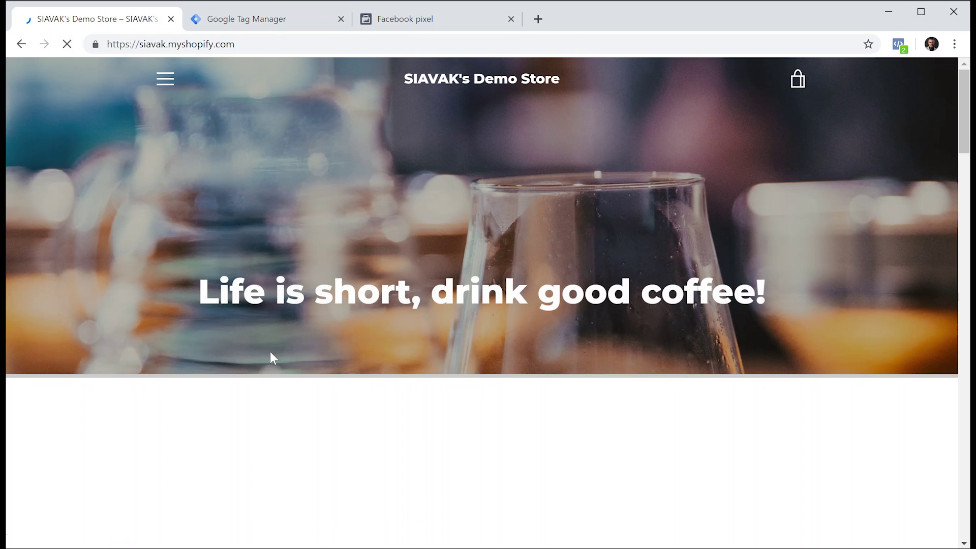
{"action": "left_click_drag", "start_coordinate": [276, 378], "coordinate": [276, 229]}
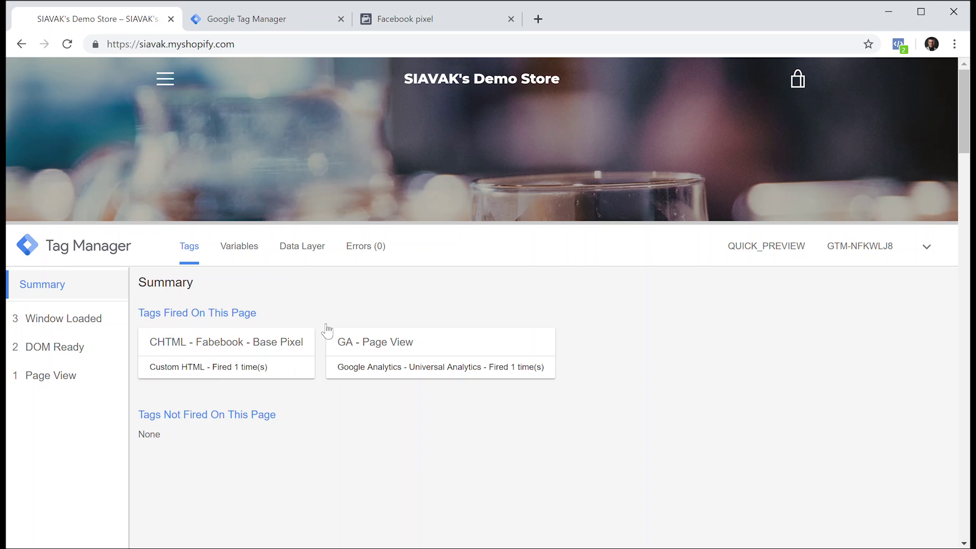
Confirm the PageView in Facebook Pixel Helper, then shrink the debug pane
{"action": "left_click", "coordinate": [899, 45]}
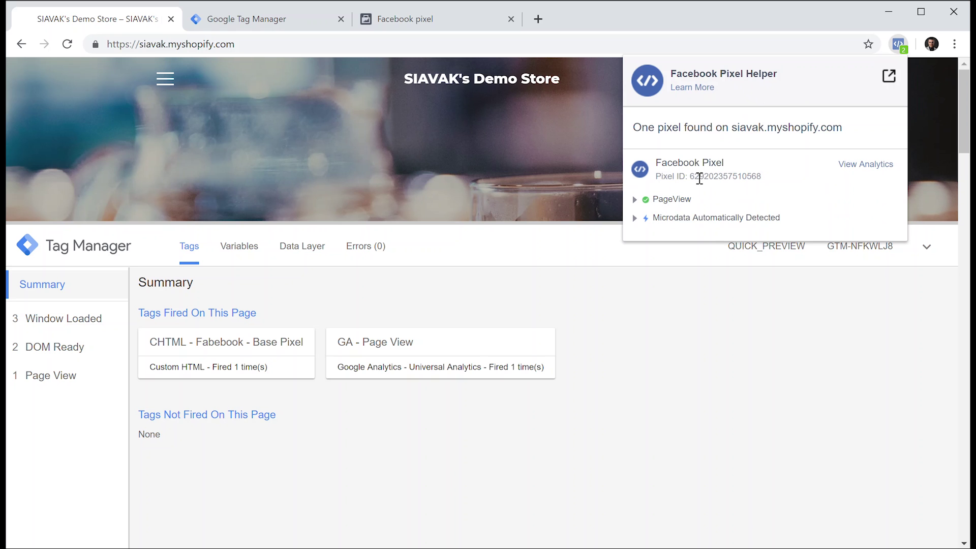
{"action": "left_click", "coordinate": [560, 190]}
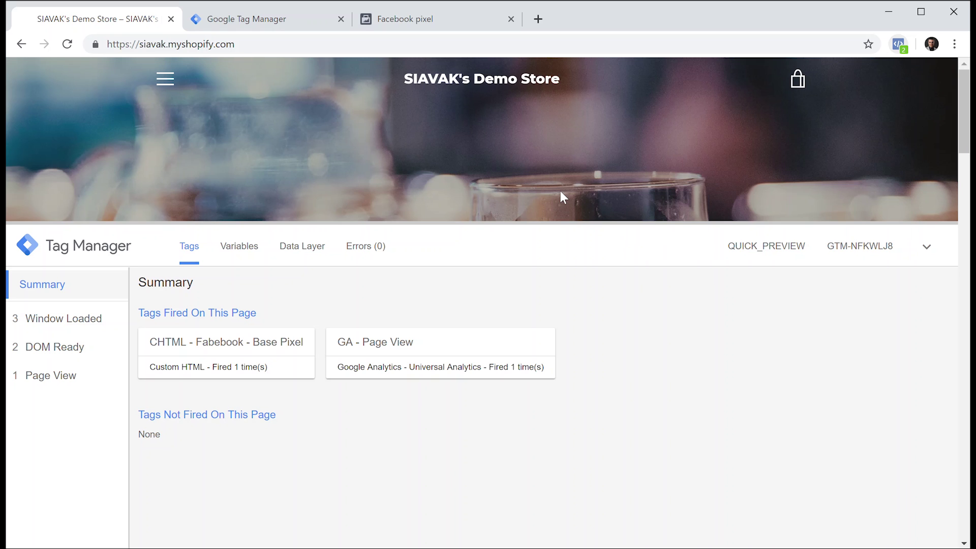
{"action": "left_click_drag", "start_coordinate": [570, 225], "coordinate": [570, 350]}
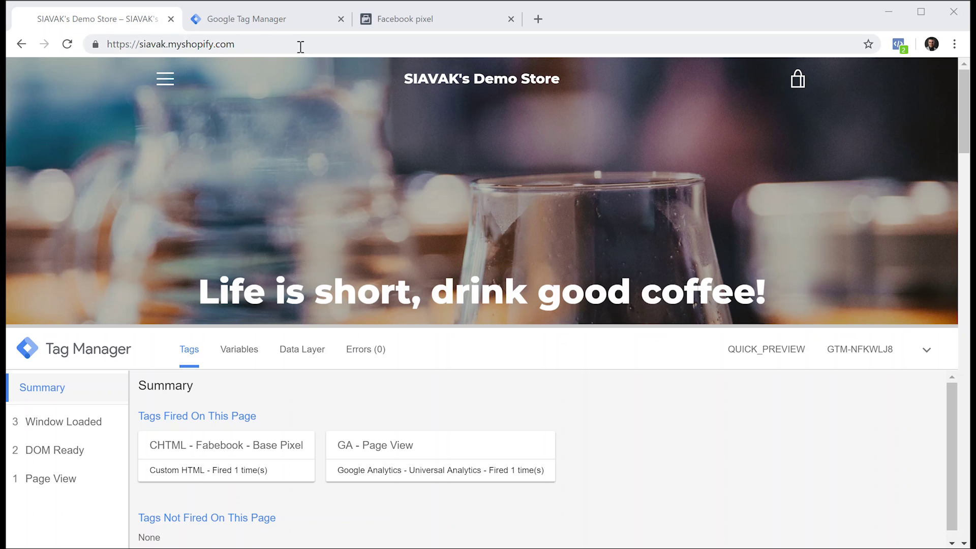
Create a new Timer trigger with a 5000 ms interval and a limit of 1
{"action": "left_click", "coordinate": [300, 22]}
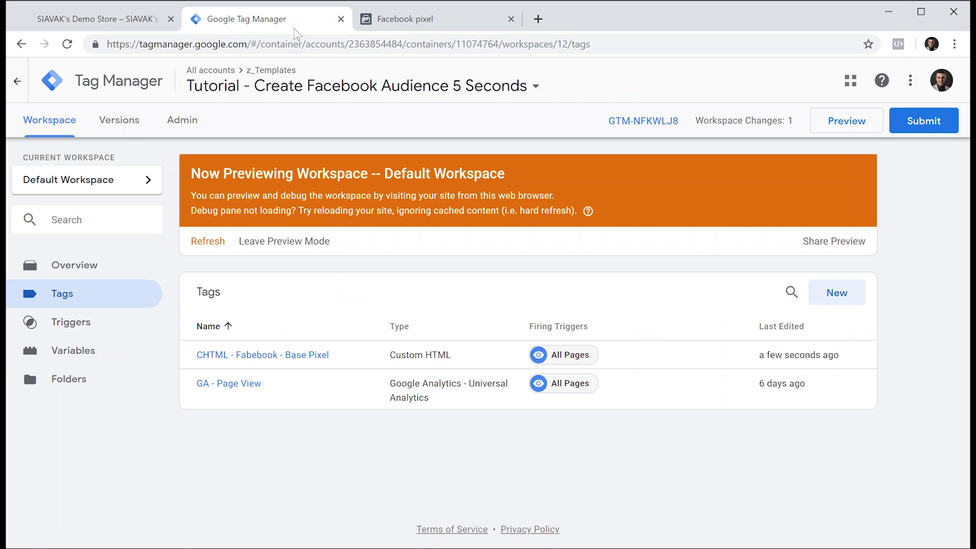
{"action": "left_click", "coordinate": [71, 322]}
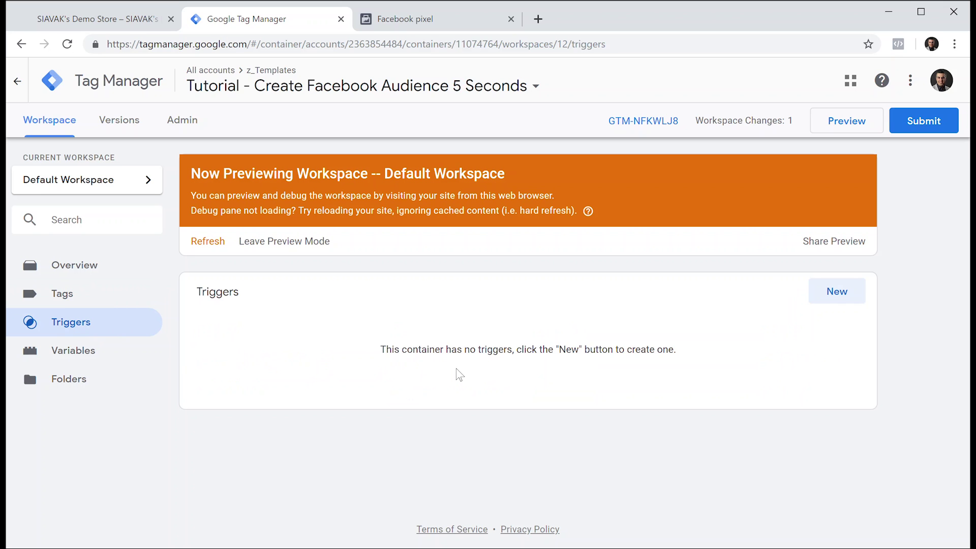
{"action": "left_click", "coordinate": [837, 291]}
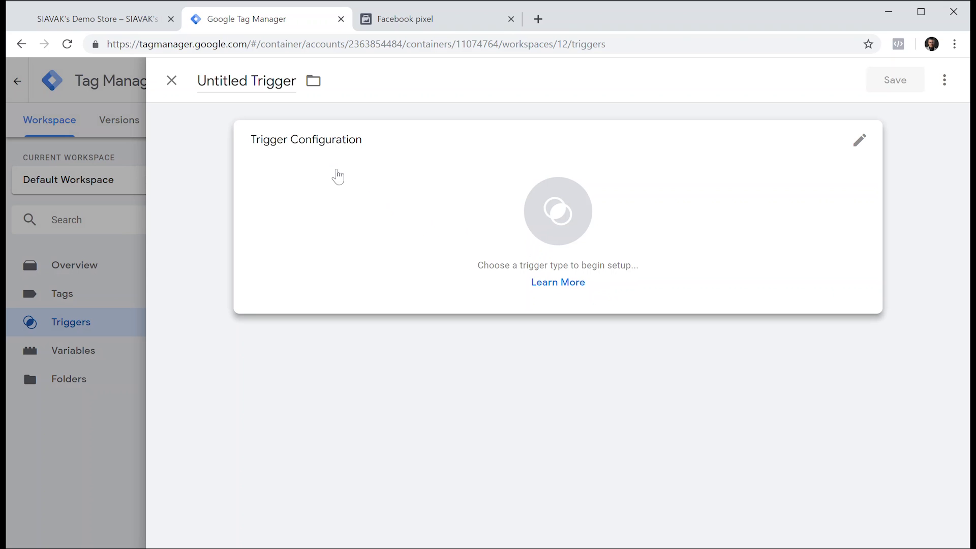
{"action": "left_click", "coordinate": [549, 217]}
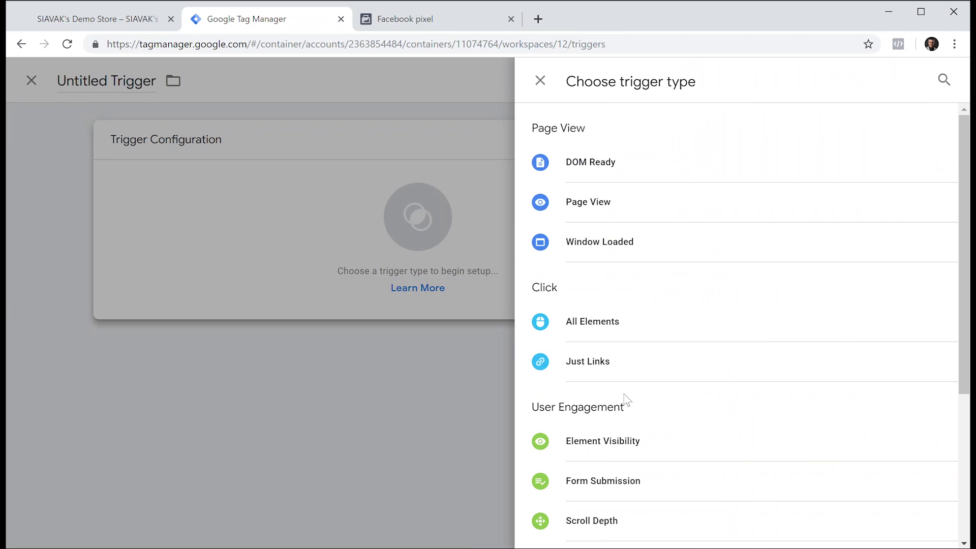
{"action": "scroll", "coordinate": [624, 397], "scroll_direction": "down", "scroll_amount": 3}
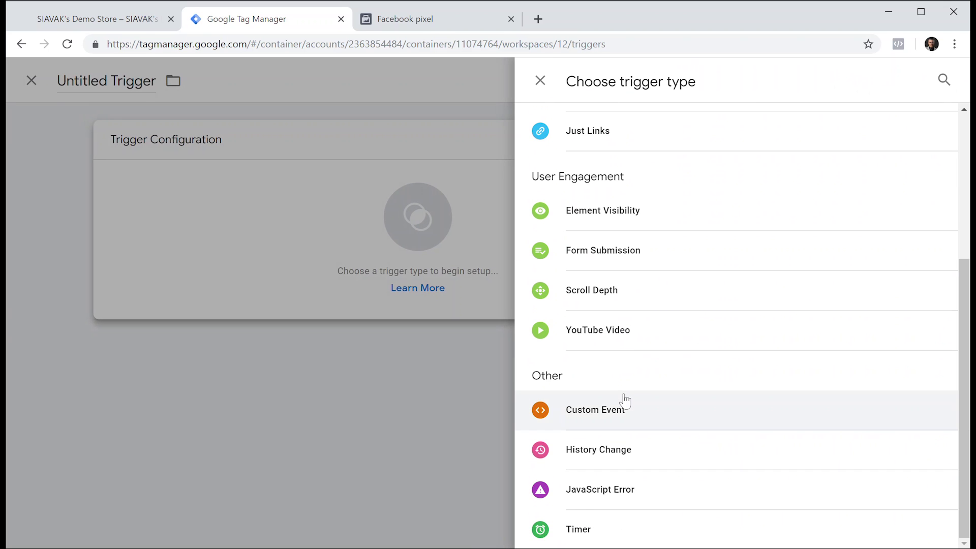
{"action": "left_click", "coordinate": [600, 538]}
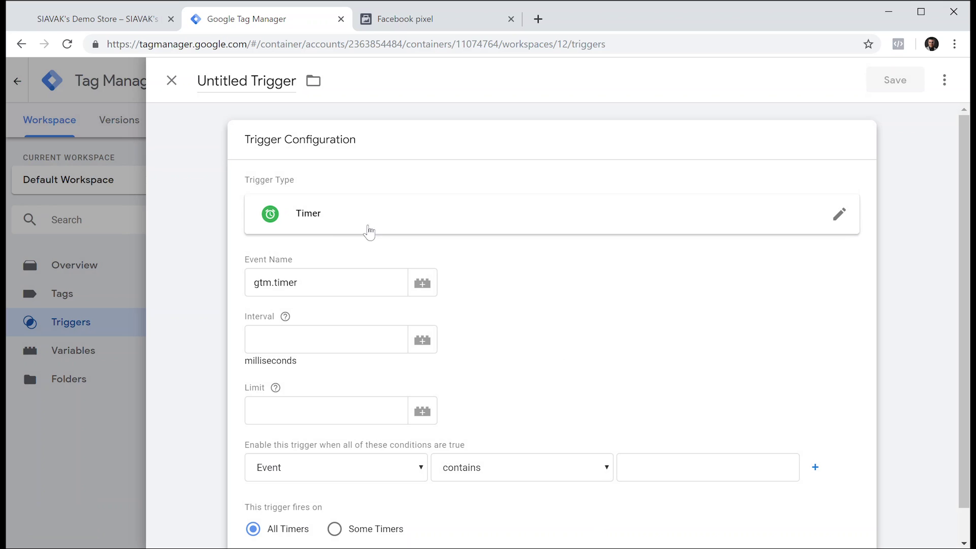
{"action": "left_click", "coordinate": [351, 343]}
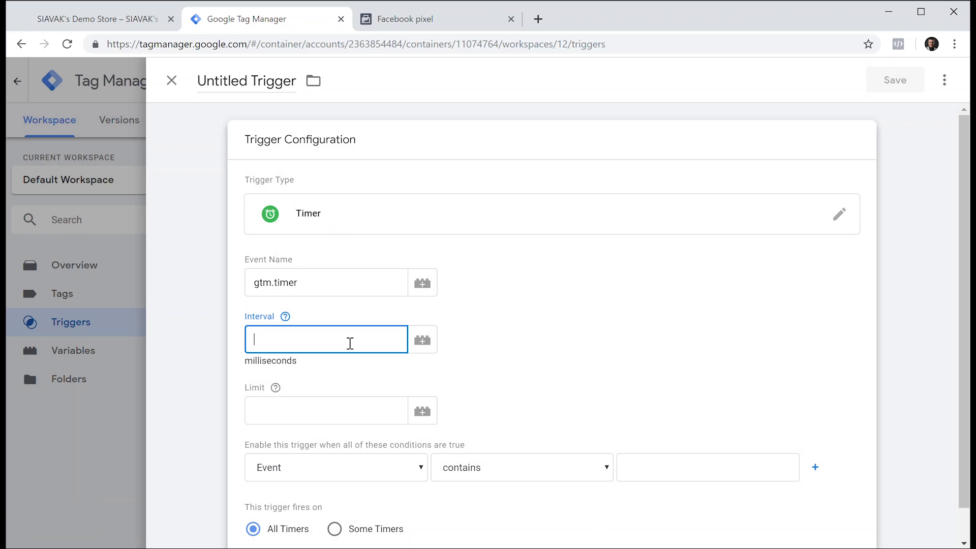
{"action": "type", "text": "5000"}
{"action": "scroll", "coordinate": [249, 382], "scroll_direction": "down", "scroll_amount": 1}
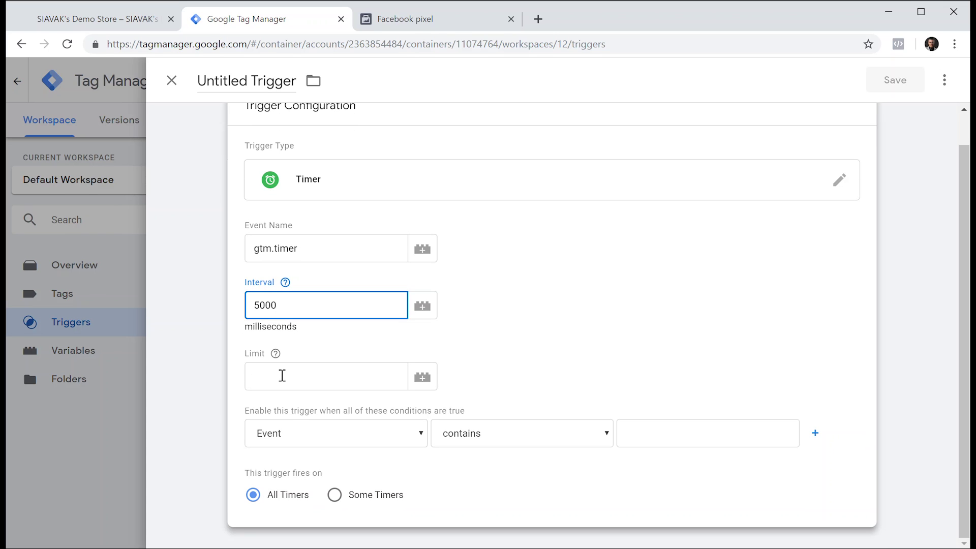
{"action": "left_click", "coordinate": [282, 375]}
{"action": "type", "text": "1"}
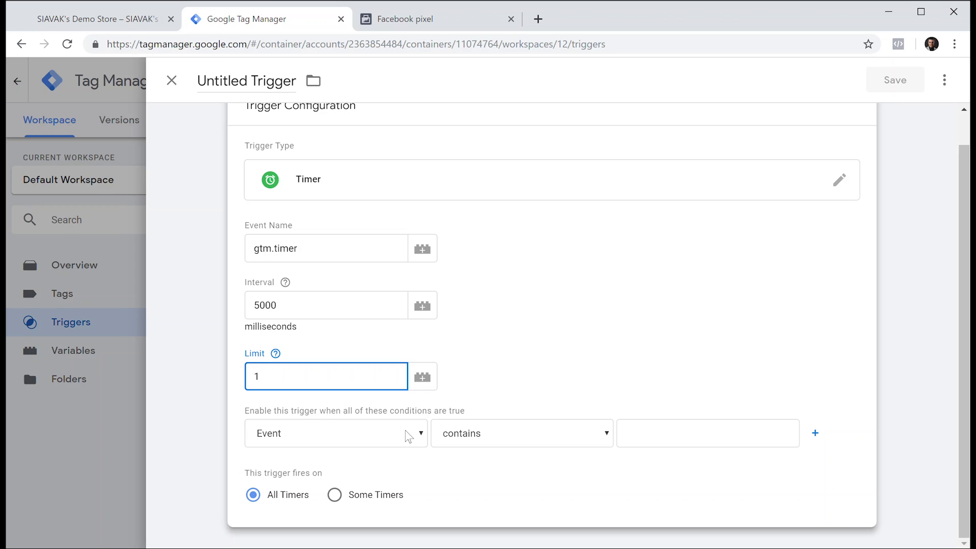
Add the trigger condition Page Path matches RegEx '.*'
{"action": "left_click", "coordinate": [408, 436]}
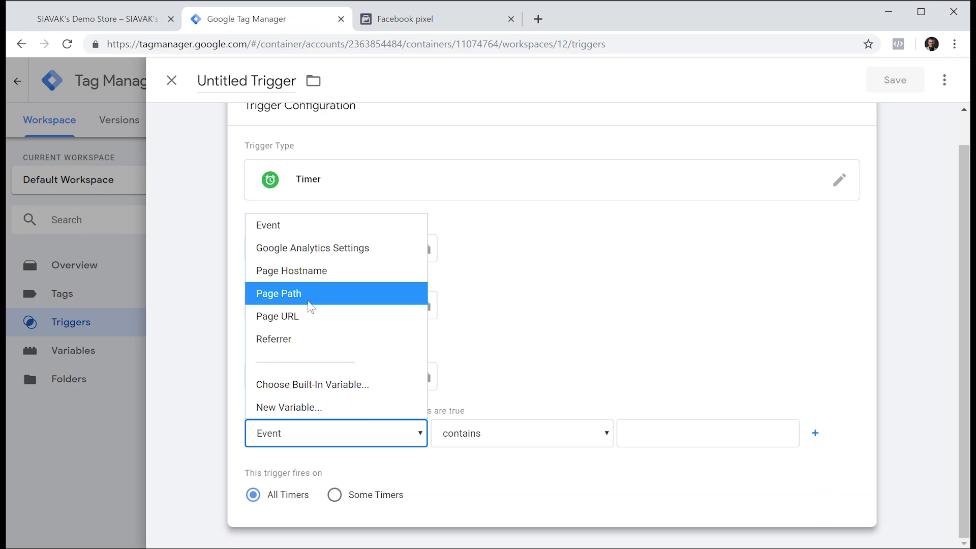
{"action": "left_click", "coordinate": [309, 294]}
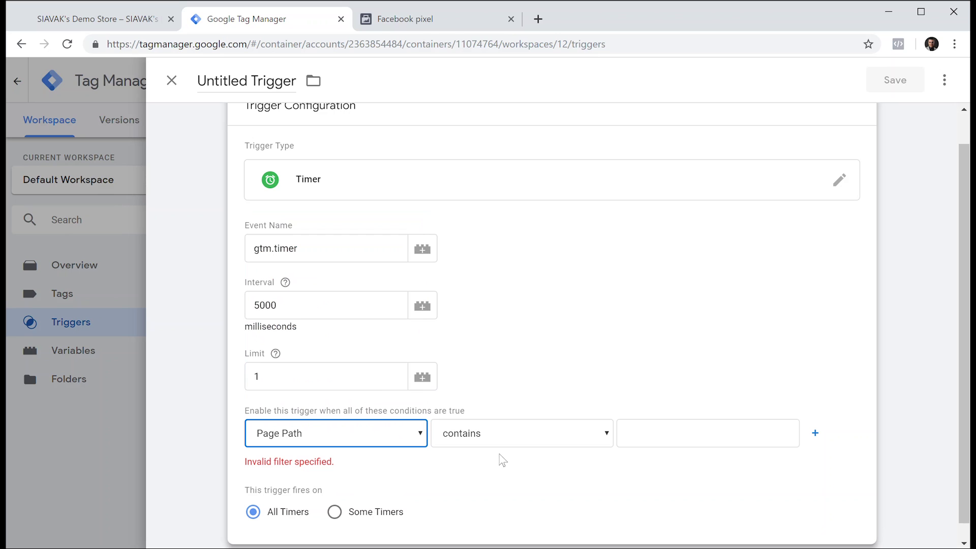
{"action": "left_click", "coordinate": [532, 441]}
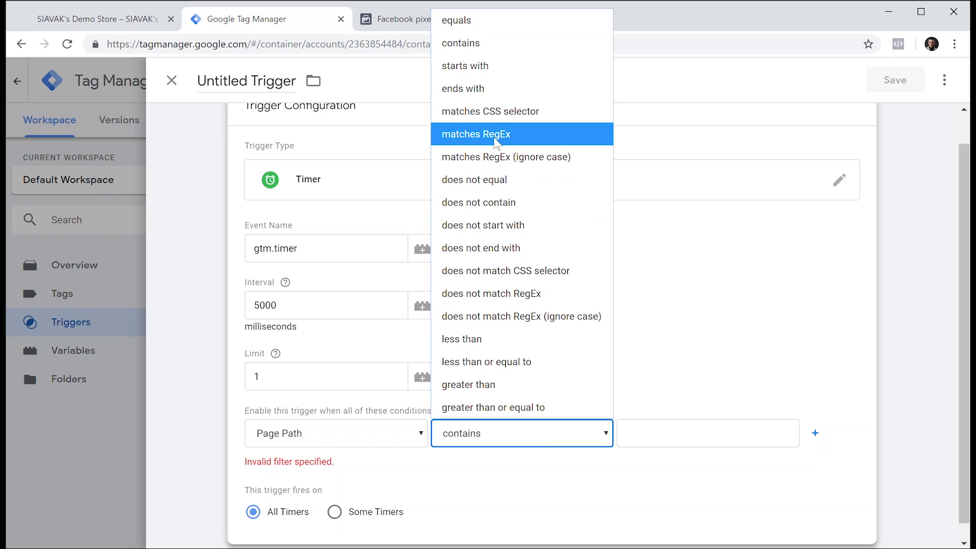
{"action": "left_click", "coordinate": [476, 135]}
{"action": "left_click", "coordinate": [655, 439]}
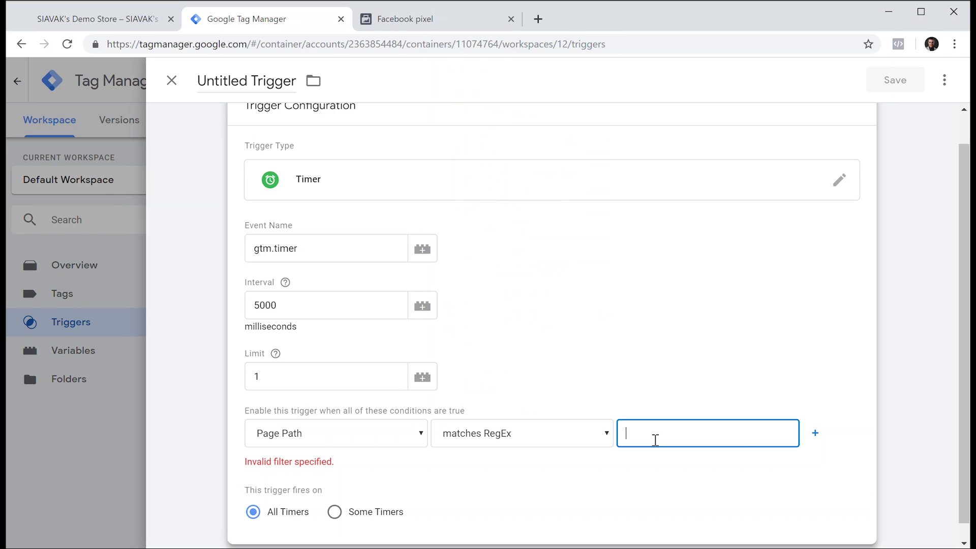
{"action": "type", "text": ".*"}
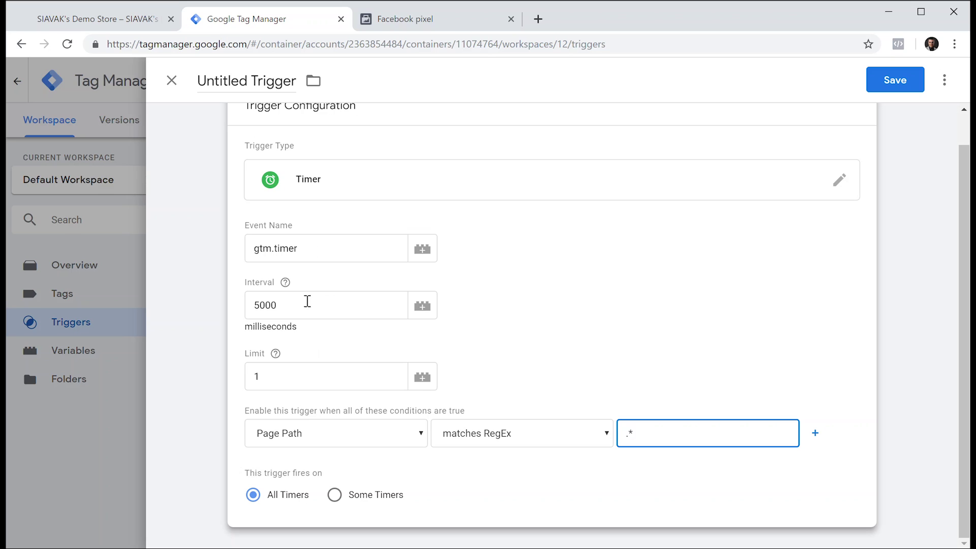
{"action": "left_click", "coordinate": [267, 378]}
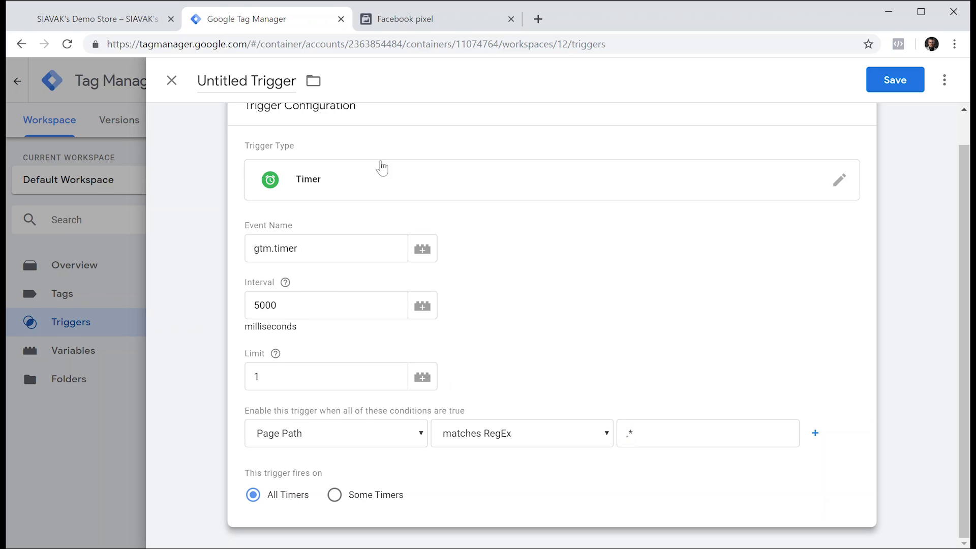
Rename the trigger 'Timer - 5 Seconds', save it, and return to the tags list
{"action": "left_click", "coordinate": [262, 81]}
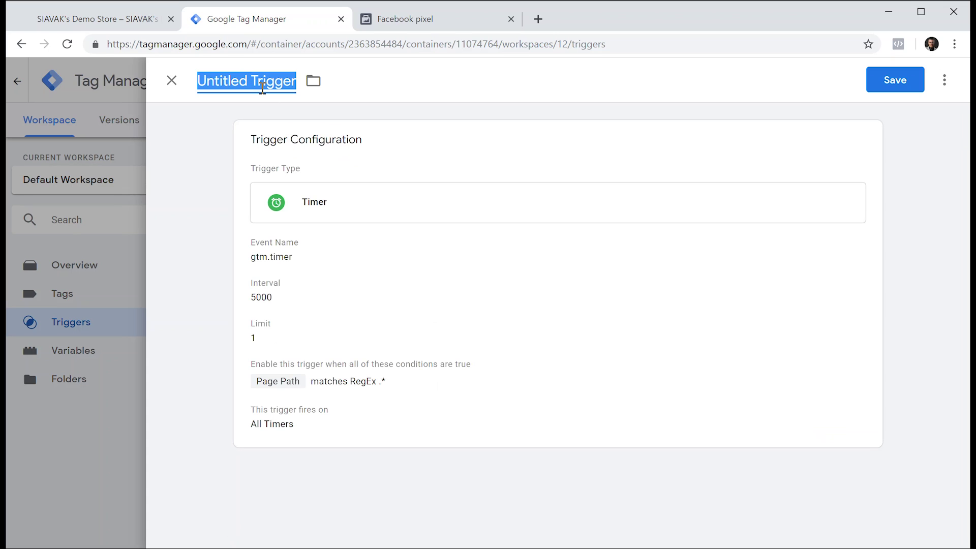
{"action": "type", "text": "Timer - "}
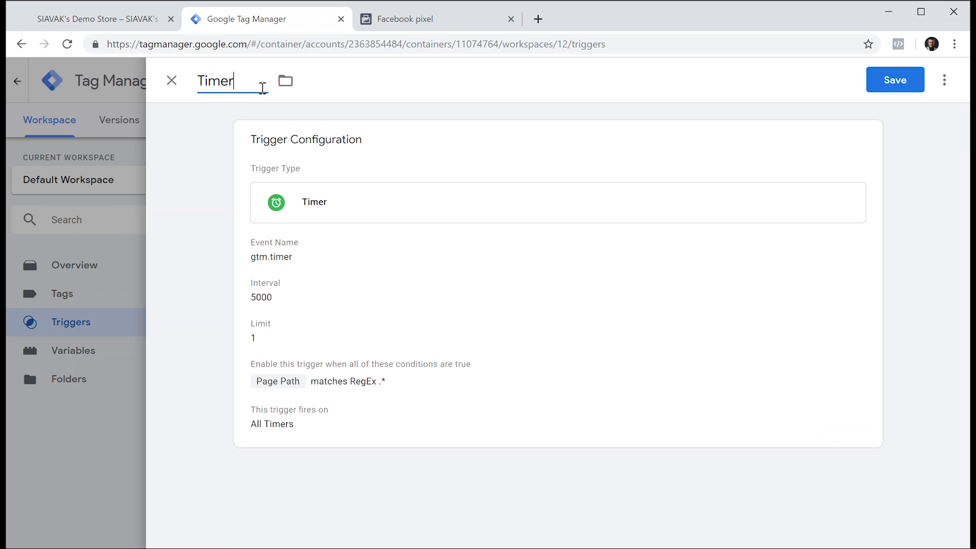
{"action": "type", "text": "5 S"}
{"action": "type", "text": "econds"}
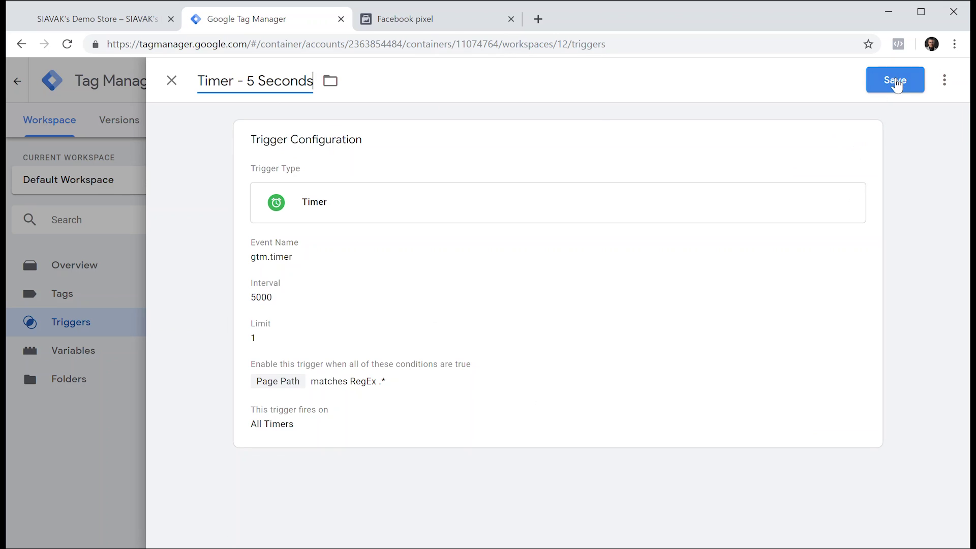
{"action": "left_click", "coordinate": [896, 80]}
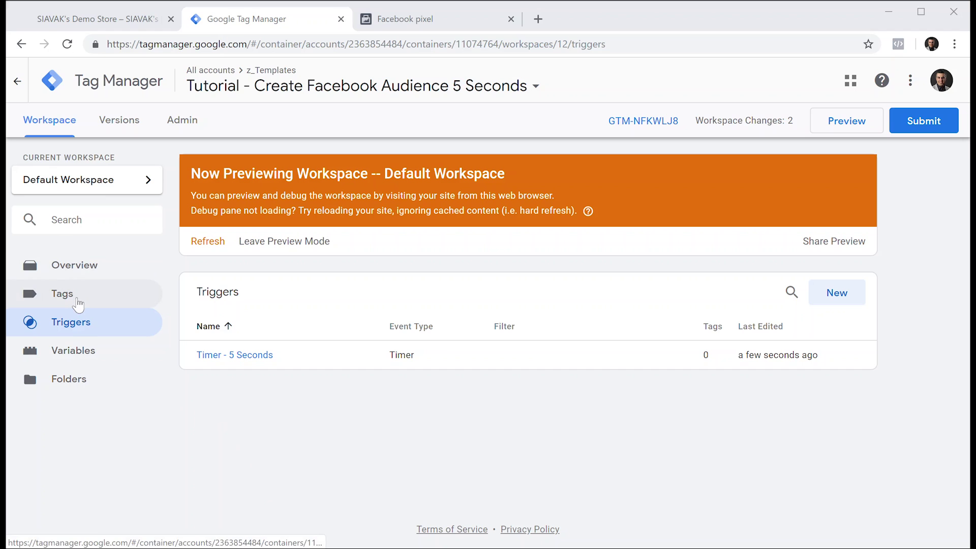
{"action": "left_click", "coordinate": [77, 296]}
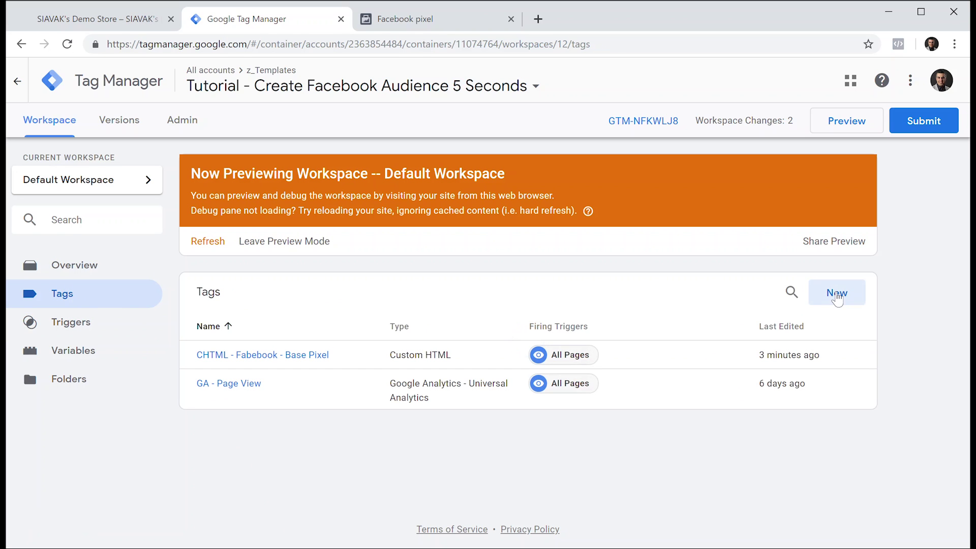
Create a Custom HTML tag named 'CHTML - Facebook - 5 Seconds'
{"action": "left_click", "coordinate": [837, 297]}
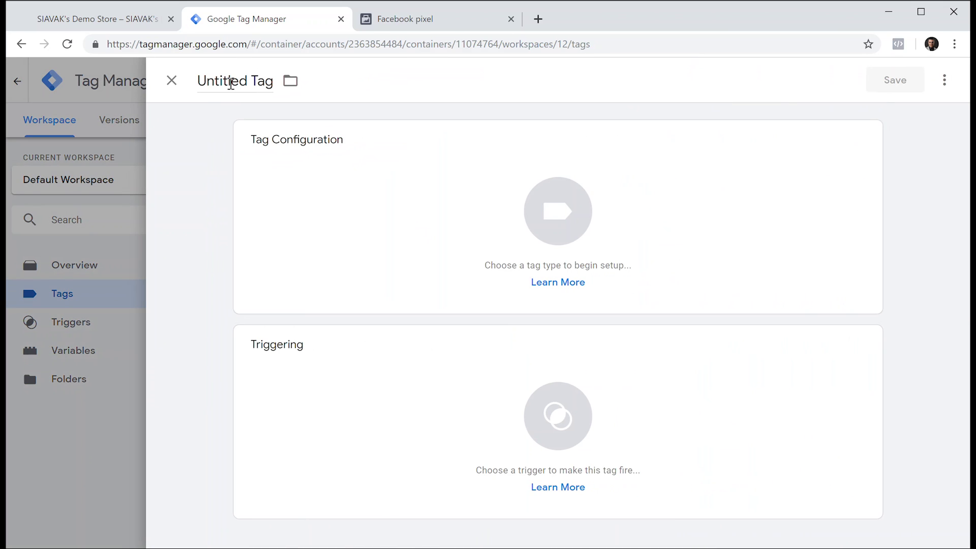
{"action": "left_click", "coordinate": [230, 81]}
{"action": "type", "text": "CHTML - "}
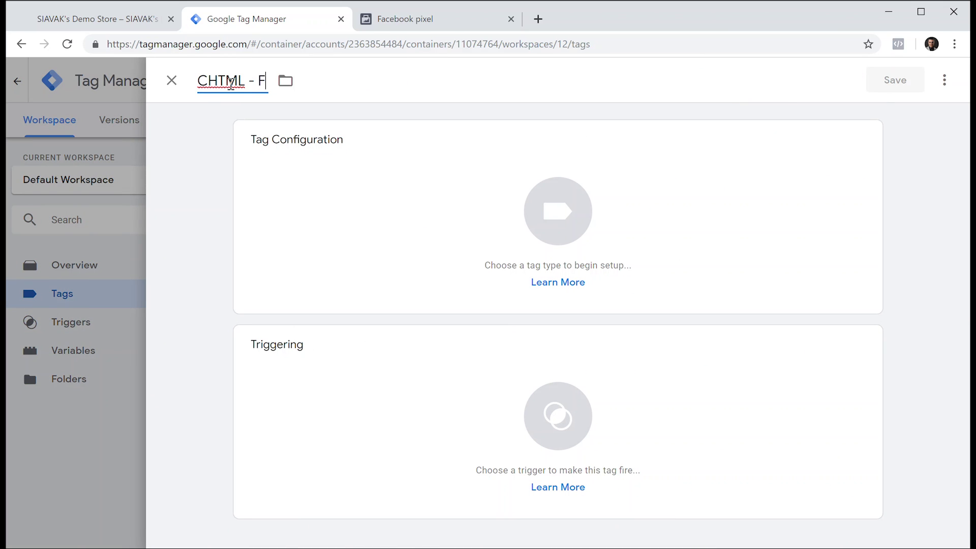
{"action": "type", "text": "Facebook -"}
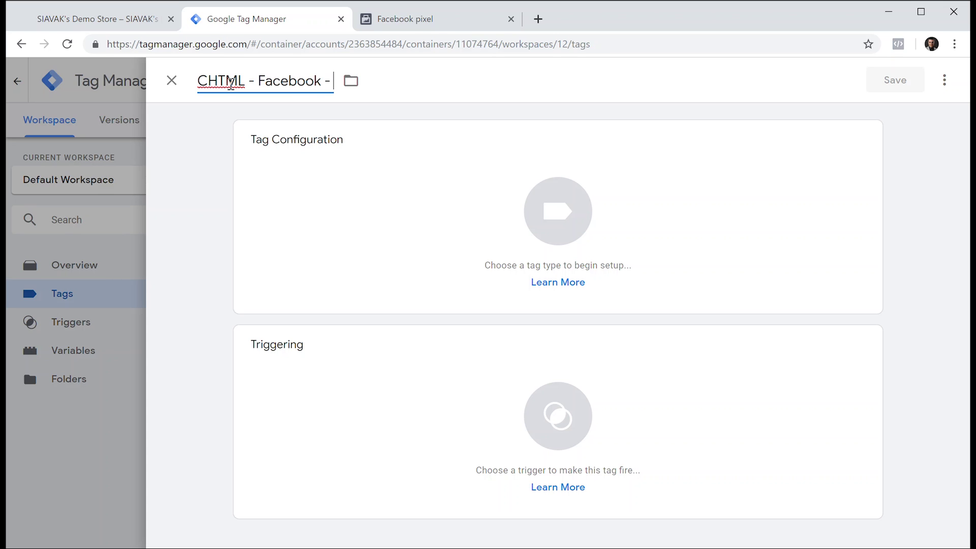
{"action": "type", "text": " 5"}
{"action": "type", "text": " Seconds"}
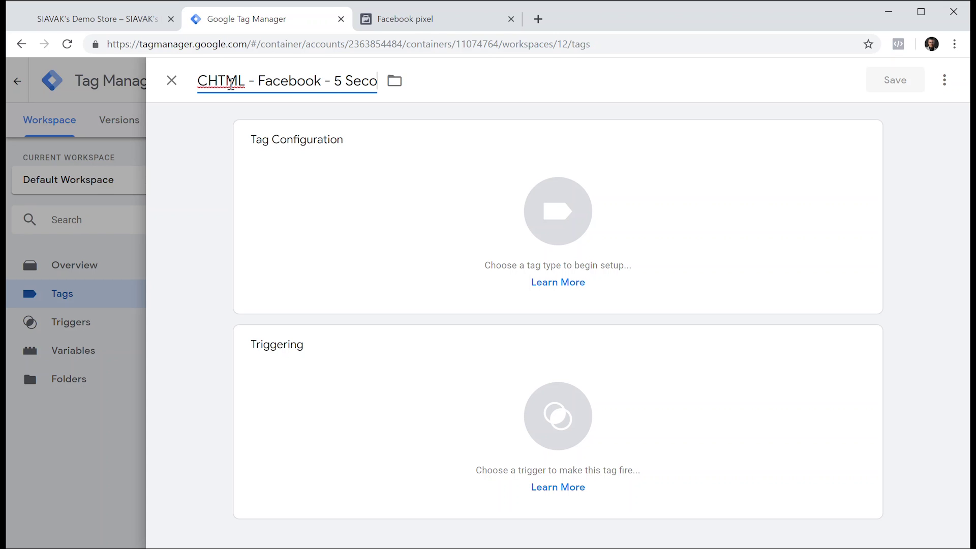
{"action": "left_click", "coordinate": [477, 242]}
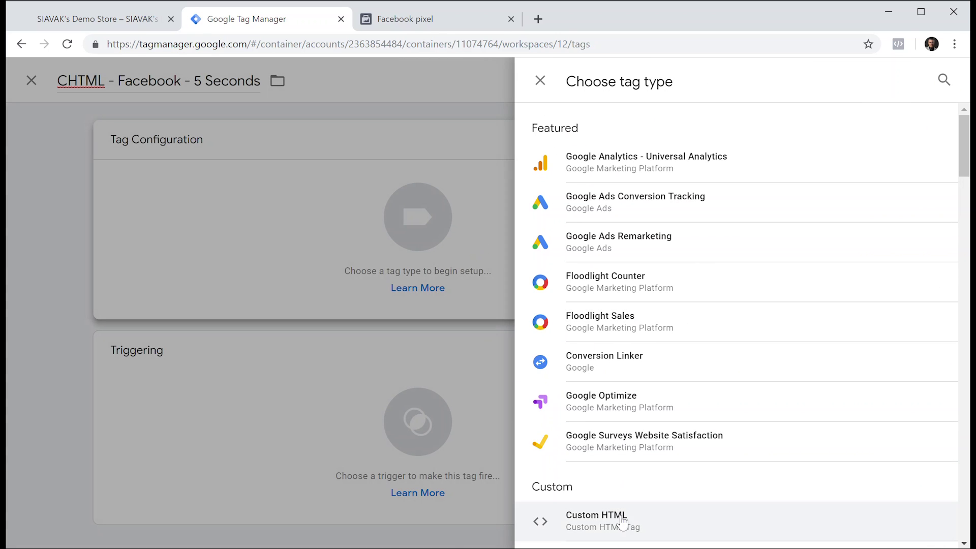
{"action": "left_click", "coordinate": [661, 531]}
{"action": "scroll", "coordinate": [441, 399], "scroll_direction": "down", "scroll_amount": 1}
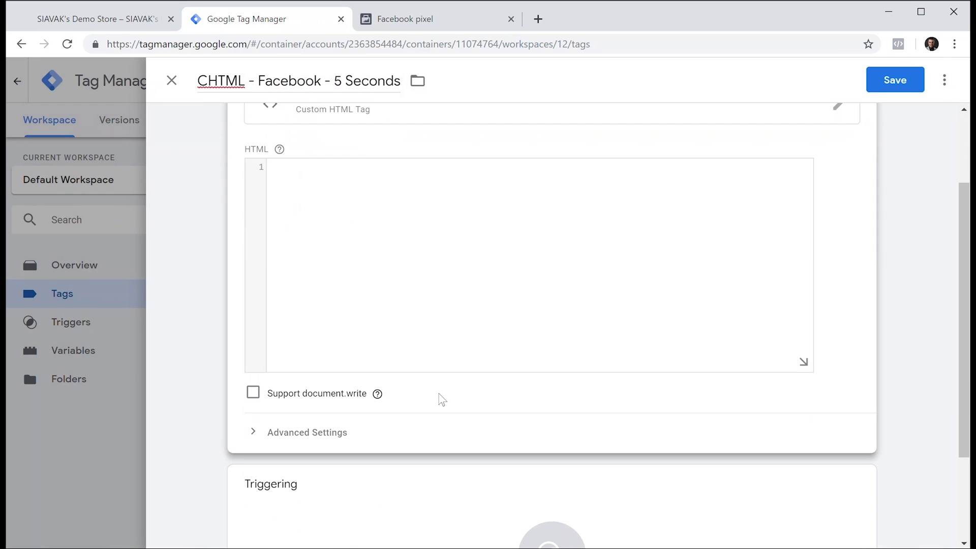
Enter the script <script> fbq('trackCustom','5 Seconds'); </script> in the HTML field
{"action": "left_click", "coordinate": [413, 192]}
{"action": "type", "text": "<sc"}
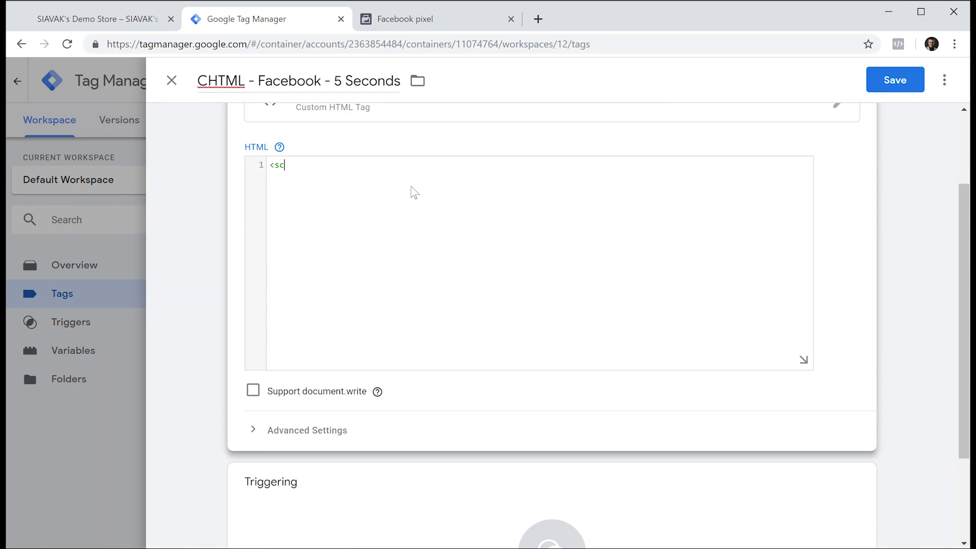
{"action": "type", "text": "ript> </"}
{"action": "type", "text": "sc"}
{"action": "type", "text": "ript>"}
{"action": "key", "text": "Return"}
{"action": "type", "text": "q"}
{"action": "type", "text": "()"}
{"action": "type", "text": ";"}
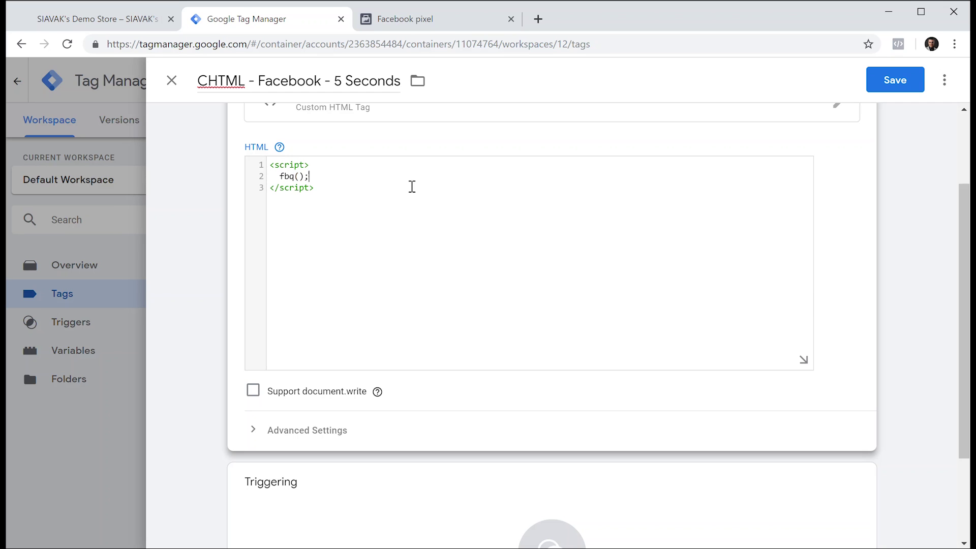
{"action": "type", "text": "''"}
{"action": "type", "text": "trackCustm"}
{"action": "key", "text": "BackSpace"}
{"action": "type", "text": "om"}
{"action": "type", "text": ","}
{"action": "type", "text": "''"}
{"action": "type", "text": "Seconds"}
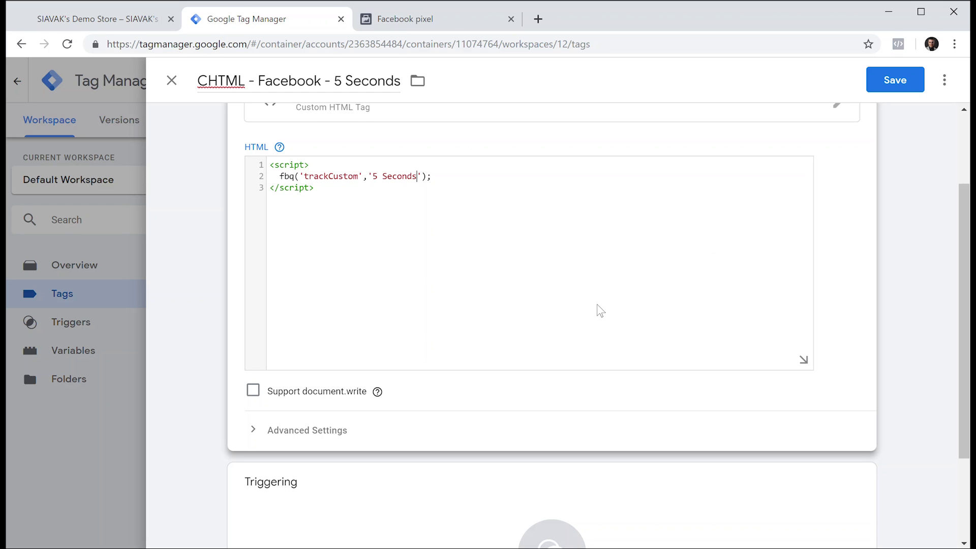
{"action": "scroll", "coordinate": [600, 310], "scroll_direction": "down", "scroll_amount": 3}
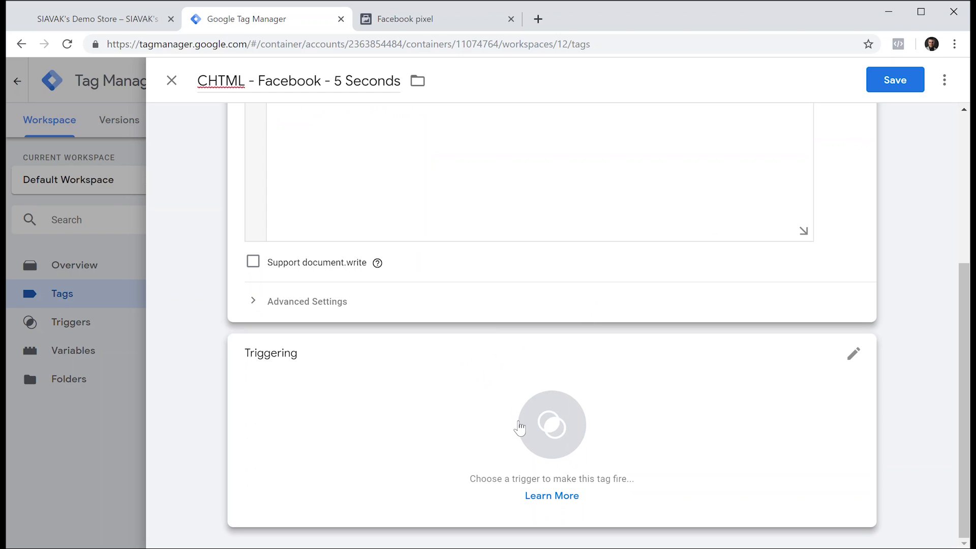
Attach the Timer - 5 Seconds trigger, save the tag, and refresh the preview
{"action": "left_click", "coordinate": [521, 428]}
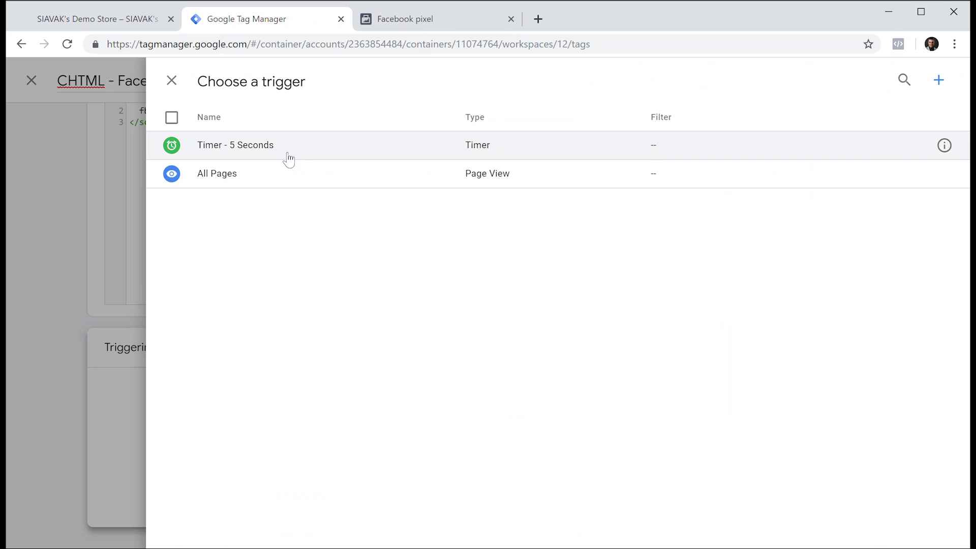
{"action": "left_click", "coordinate": [289, 158]}
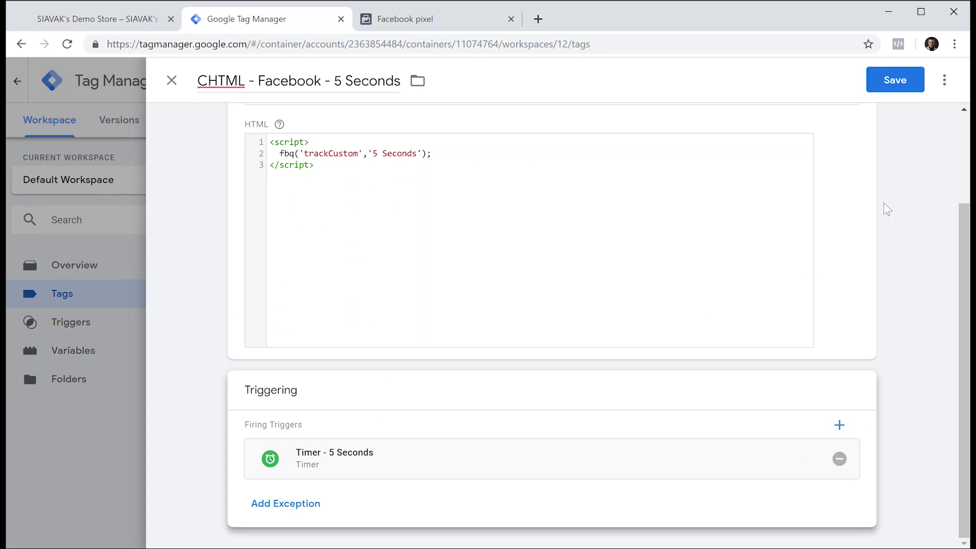
{"action": "left_click", "coordinate": [896, 80]}
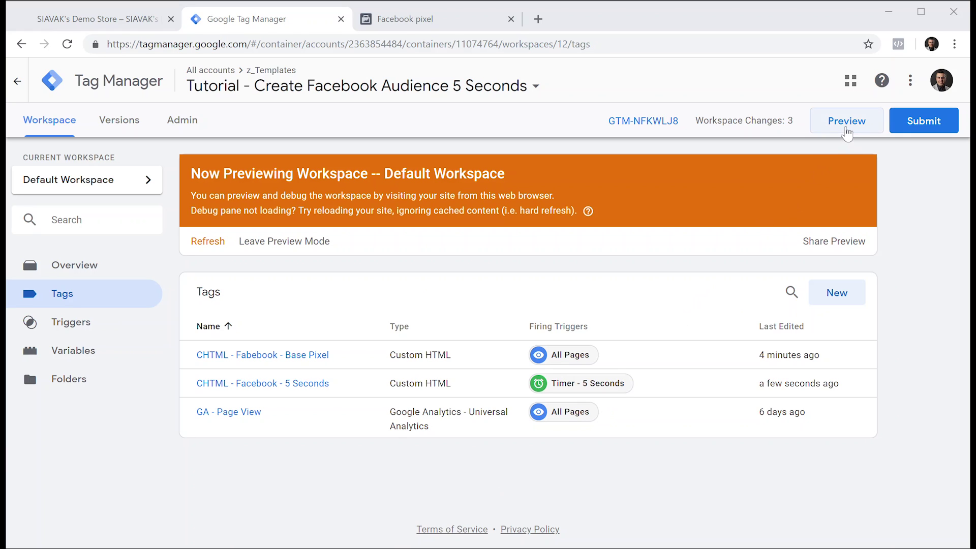
{"action": "left_click", "coordinate": [847, 121]}
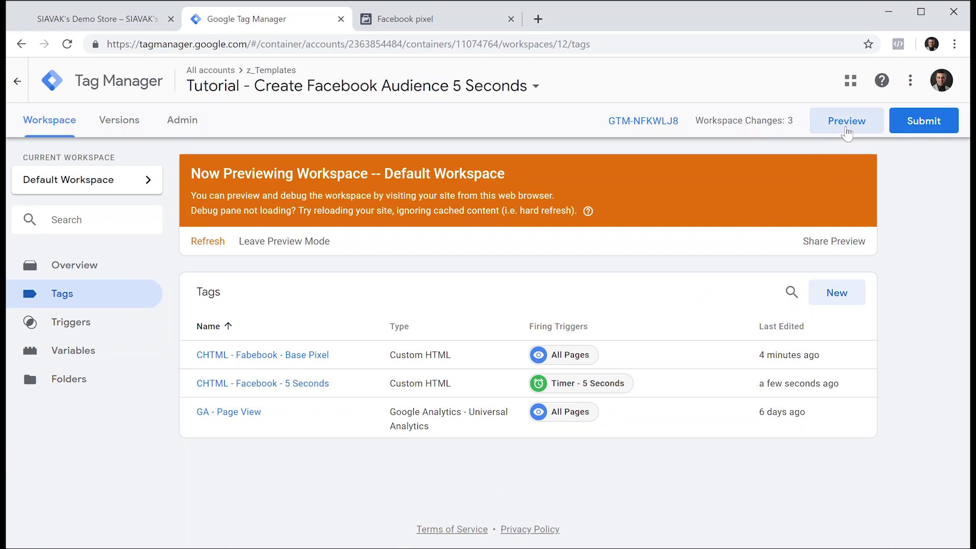
{"action": "left_click", "coordinate": [207, 241]}
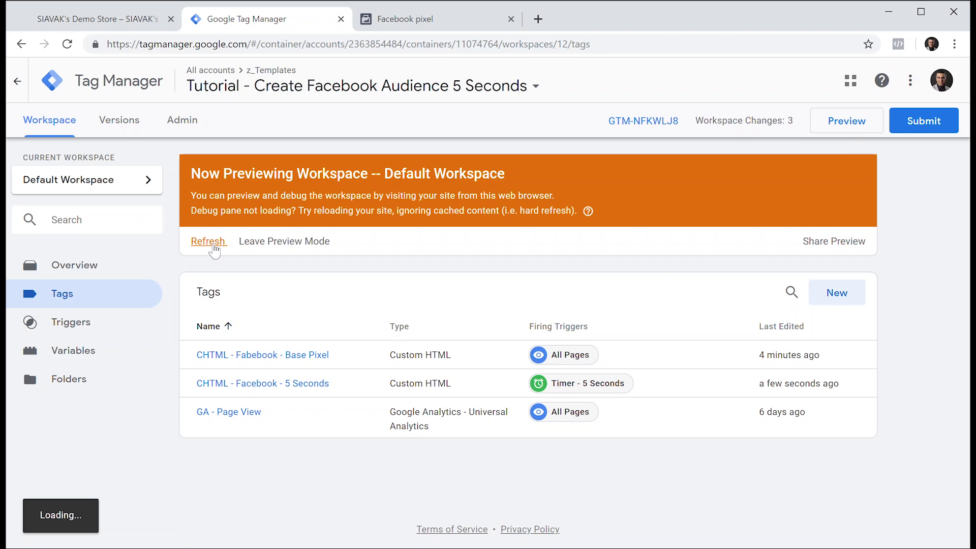
Reload the demo store and inspect the Page View and gtm.timer events in the taller debug pane
{"action": "left_click", "coordinate": [99, 18]}
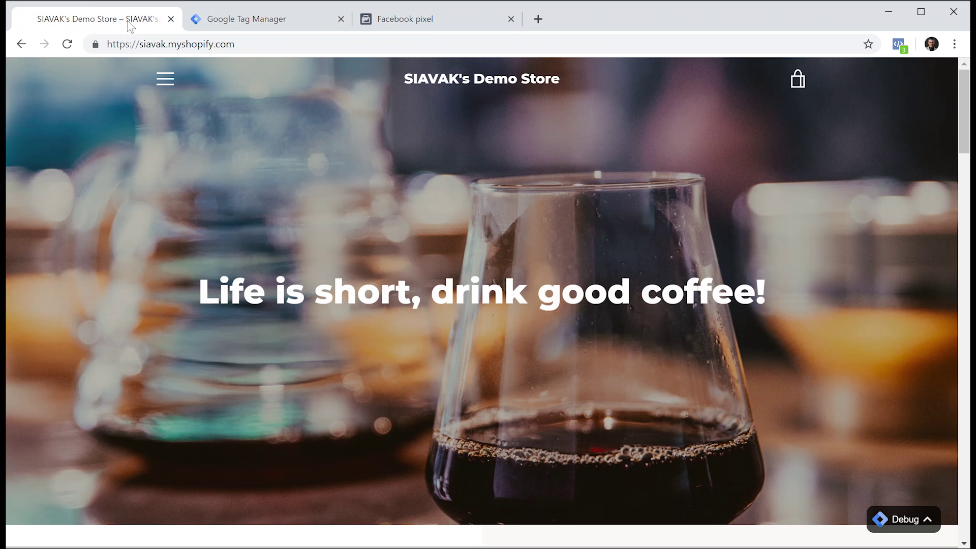
{"action": "left_click", "coordinate": [68, 44]}
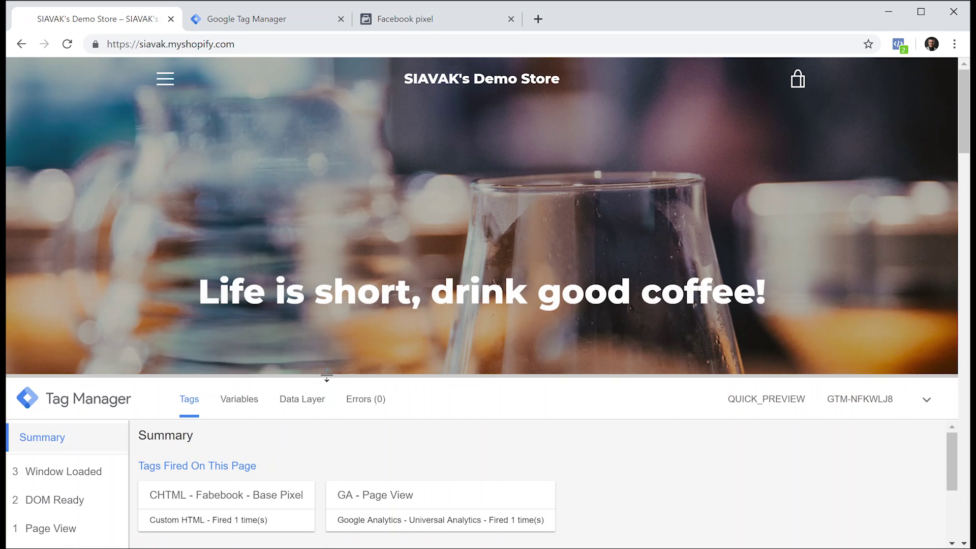
{"action": "left_click_drag", "start_coordinate": [326, 380], "coordinate": [326, 316]}
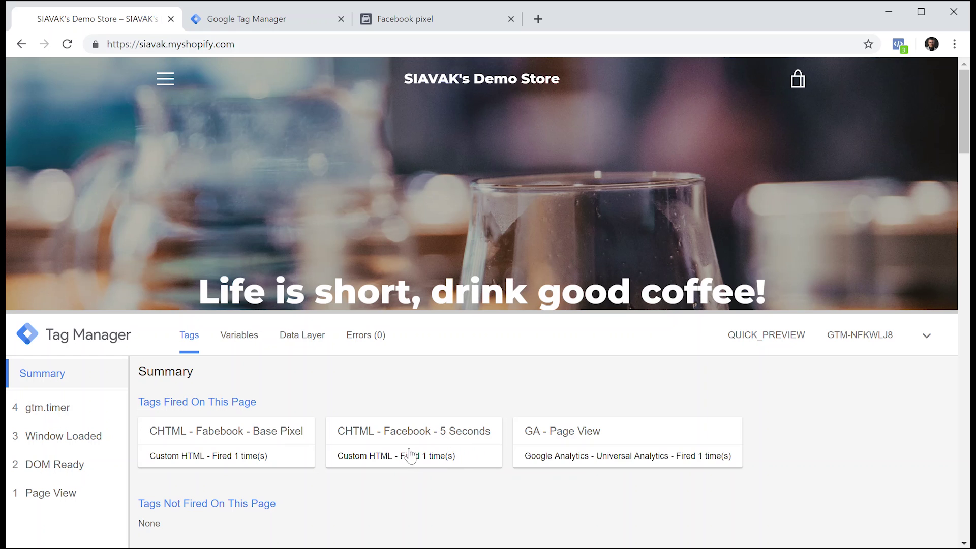
{"action": "left_click", "coordinate": [61, 496]}
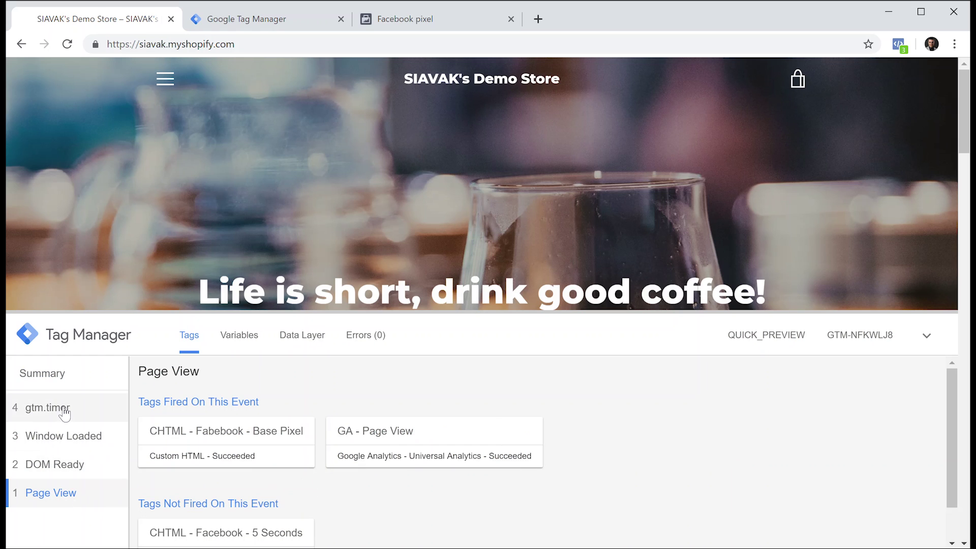
{"action": "left_click", "coordinate": [48, 407]}
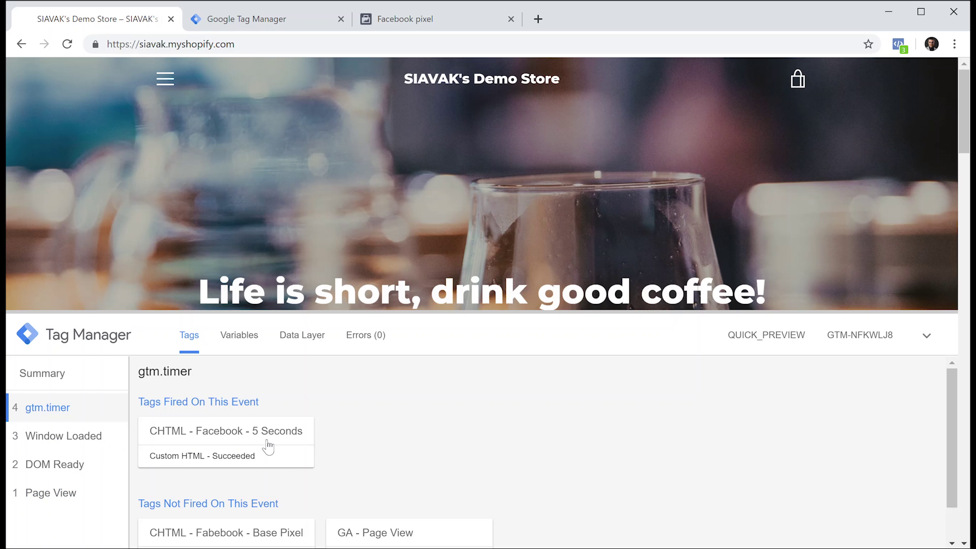
Check the detected Facebook pixel events in Pixel Helper and clear a stray text selection
{"action": "left_click", "coordinate": [900, 44]}
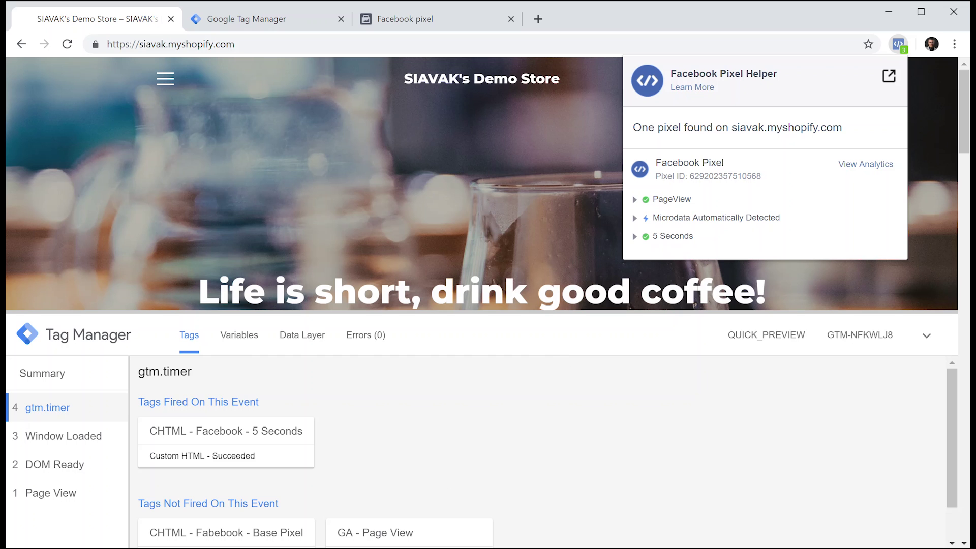
{"action": "left_click_drag", "start_coordinate": [393, 521], "coordinate": [418, 317]}
{"action": "scroll", "coordinate": [419, 381], "scroll_direction": "down", "scroll_amount": 2}
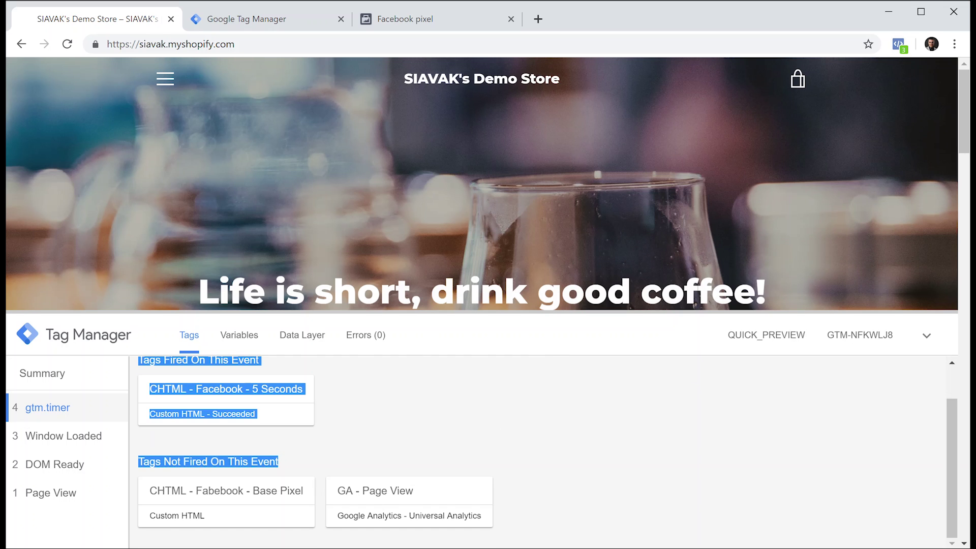
{"action": "left_click", "coordinate": [458, 400]}
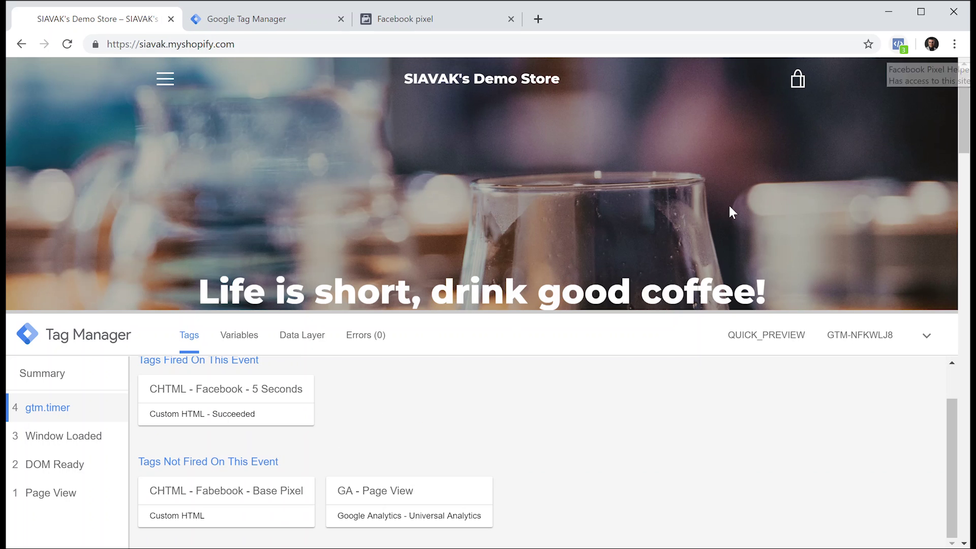
Close the pixel install instructions and clear the recorded test activity in Events Manager
{"action": "left_click", "coordinate": [457, 23]}
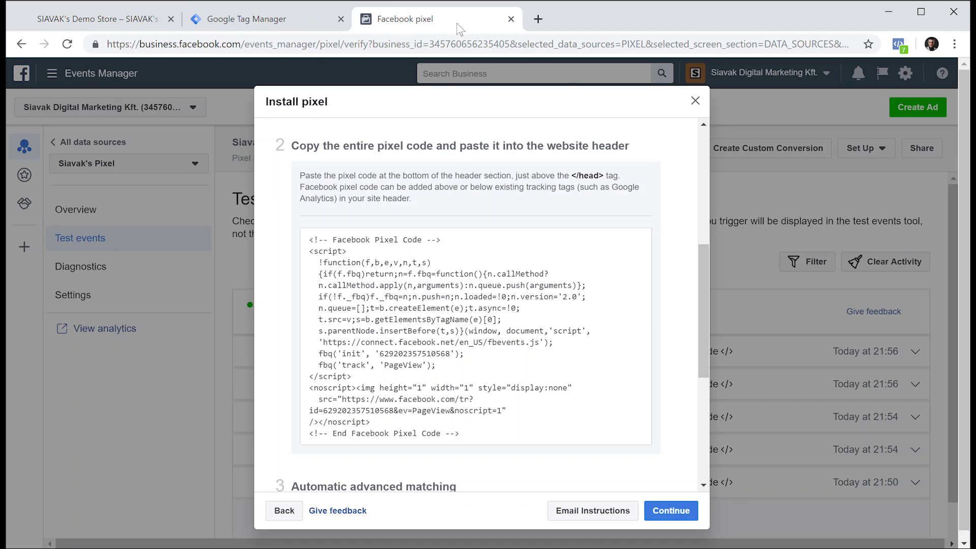
{"action": "left_click", "coordinate": [697, 101]}
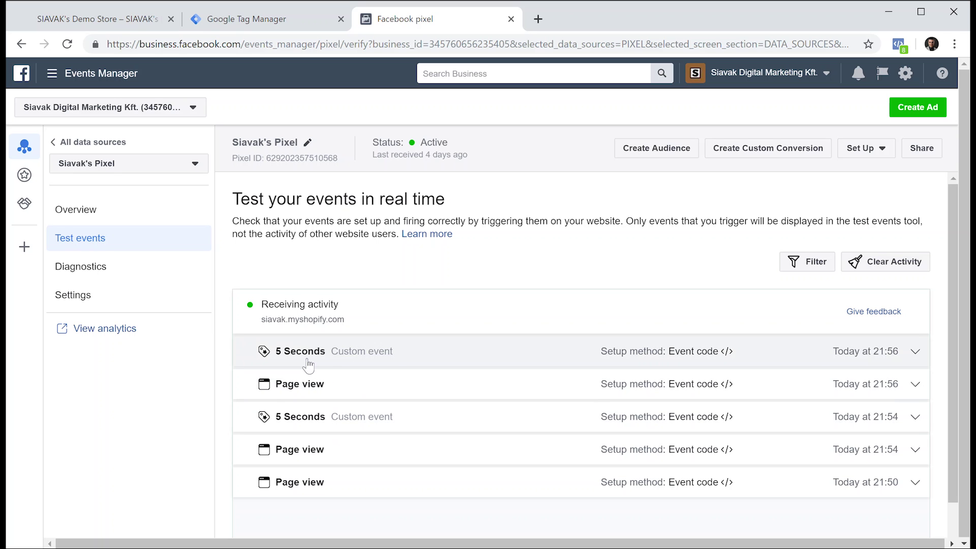
{"action": "left_click", "coordinate": [885, 262]}
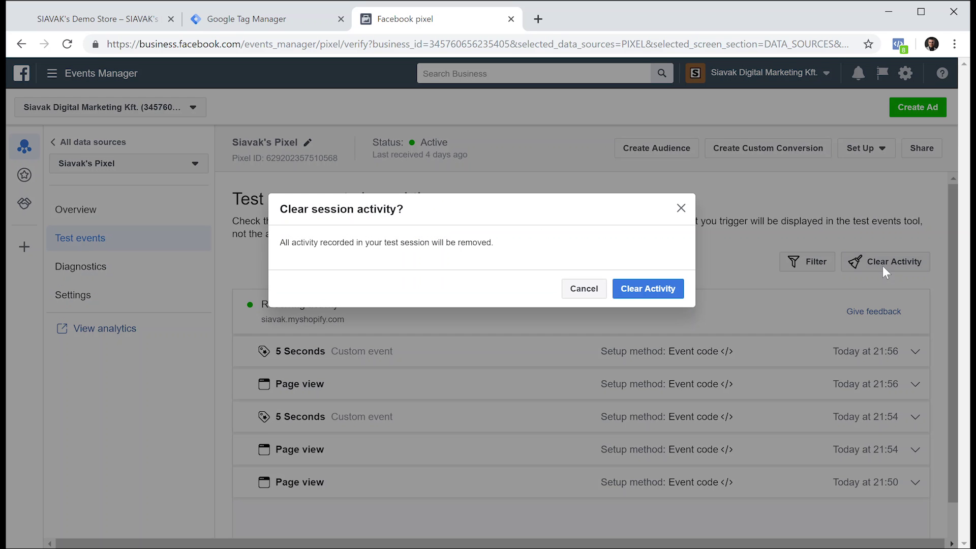
{"action": "left_click", "coordinate": [648, 288]}
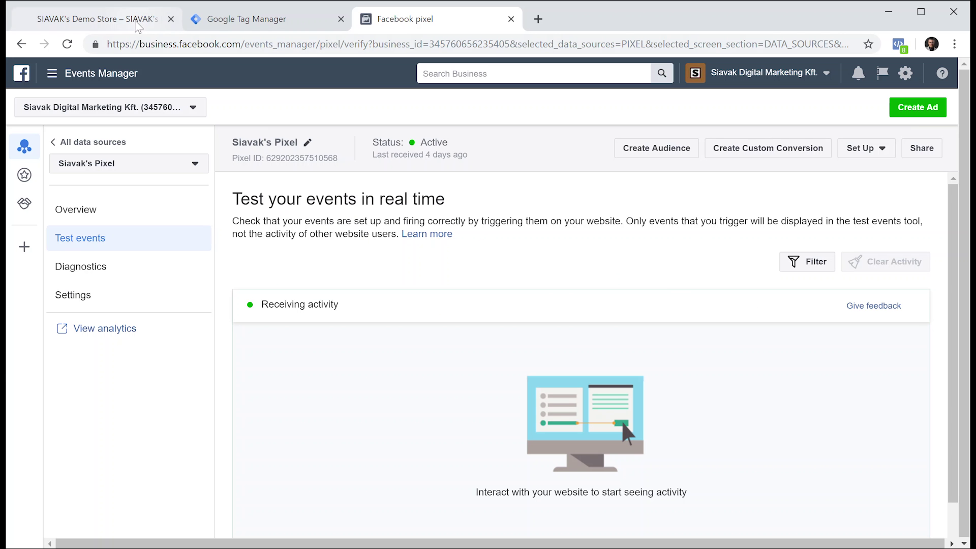
Reload the demo store so fresh 5 Seconds and Page view test events appear
{"action": "left_click", "coordinate": [98, 18]}
{"action": "left_click", "coordinate": [67, 44]}
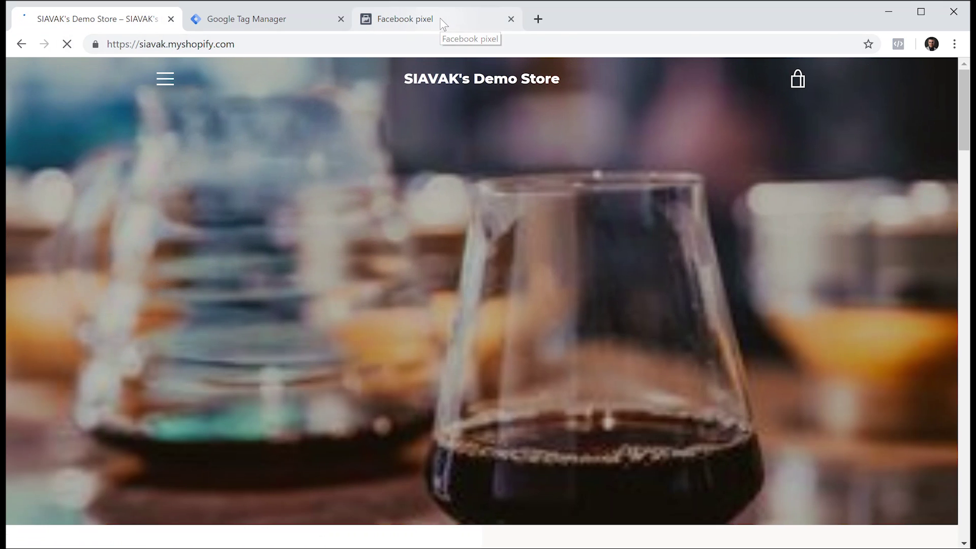
{"action": "left_click", "coordinate": [441, 18]}
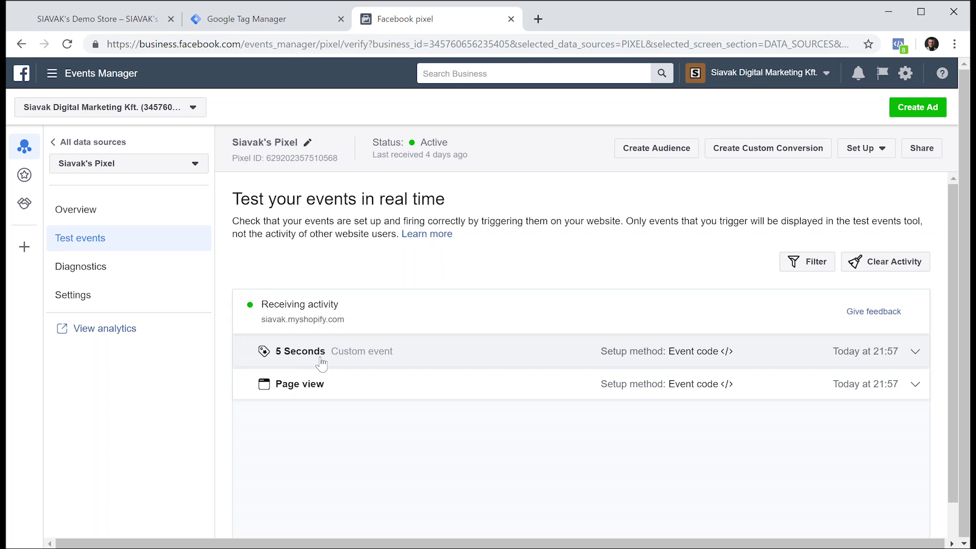
{"action": "left_click", "coordinate": [254, 19]}
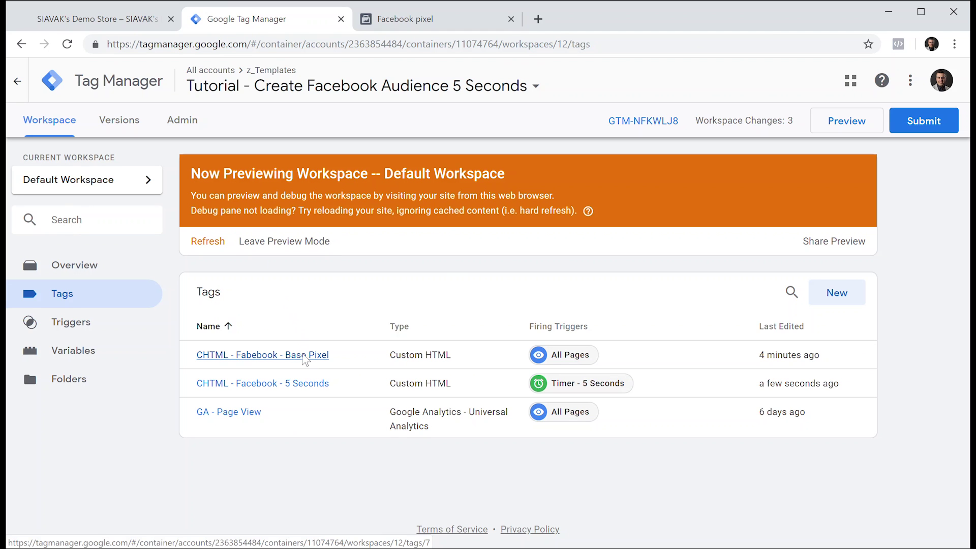
Set the Facebook Base Pixel tag's firing priority to 10 under Advanced Settings and save
{"action": "left_click", "coordinate": [304, 357]}
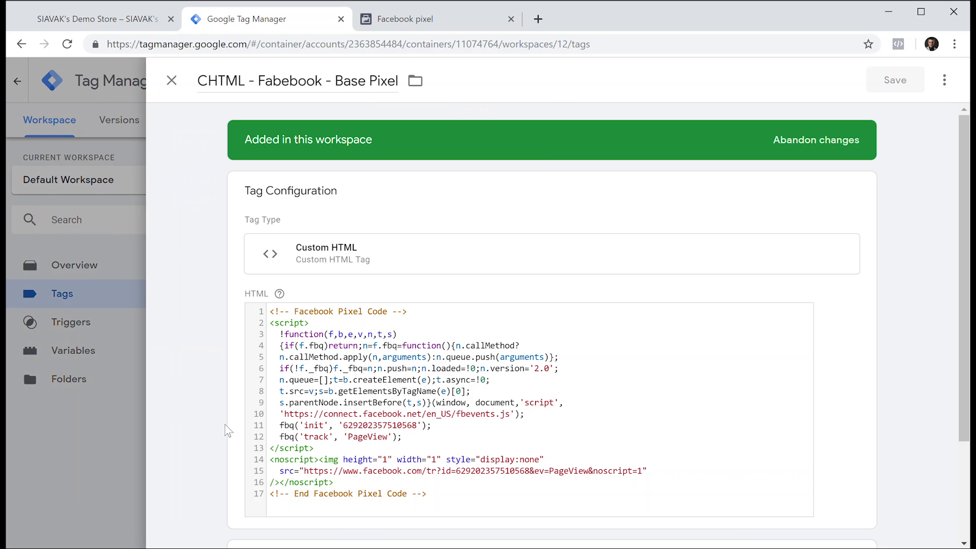
{"action": "scroll", "coordinate": [233, 433], "scroll_direction": "down", "scroll_amount": 2}
{"action": "scroll", "coordinate": [233, 433], "scroll_direction": "down", "scroll_amount": 1}
{"action": "left_click", "coordinate": [235, 401]}
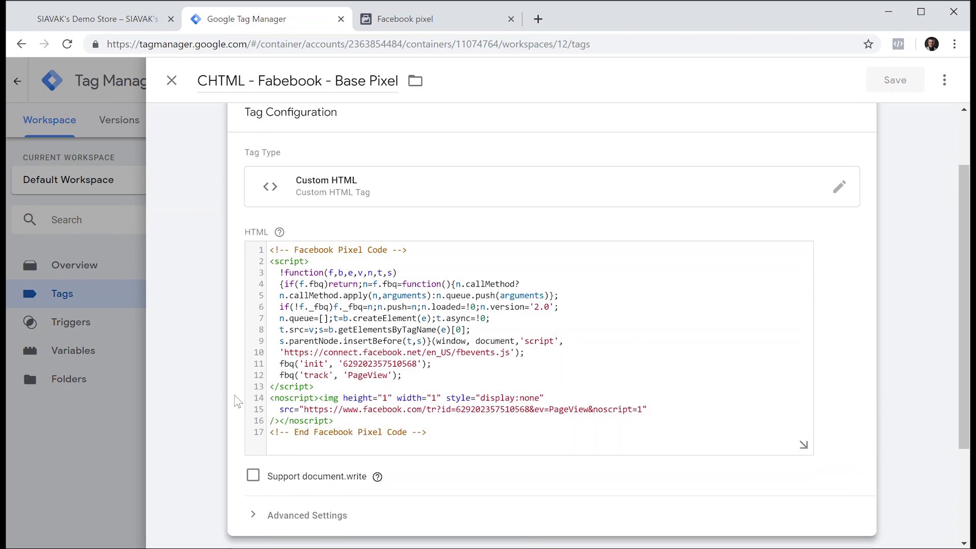
{"action": "scroll", "coordinate": [236, 402], "scroll_direction": "down", "scroll_amount": 3}
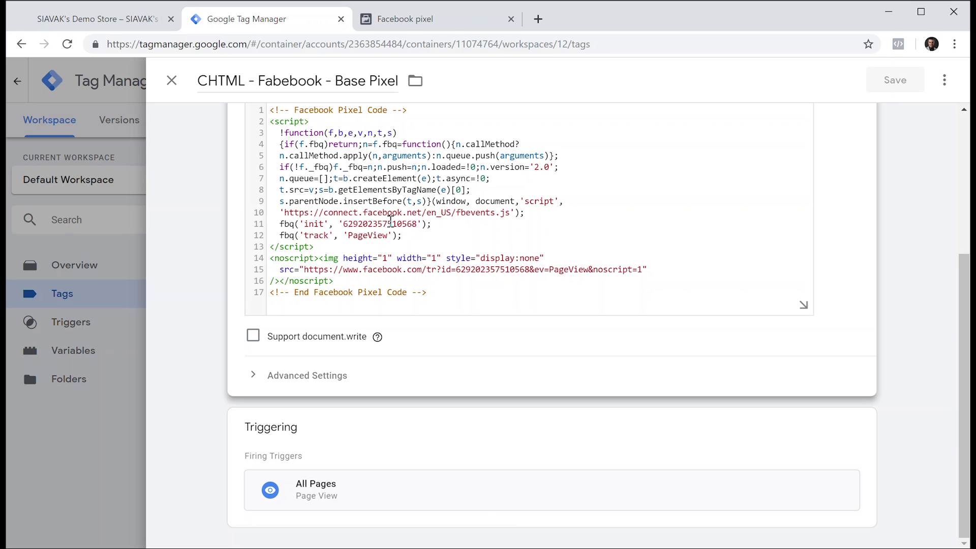
{"action": "left_click", "coordinate": [336, 376]}
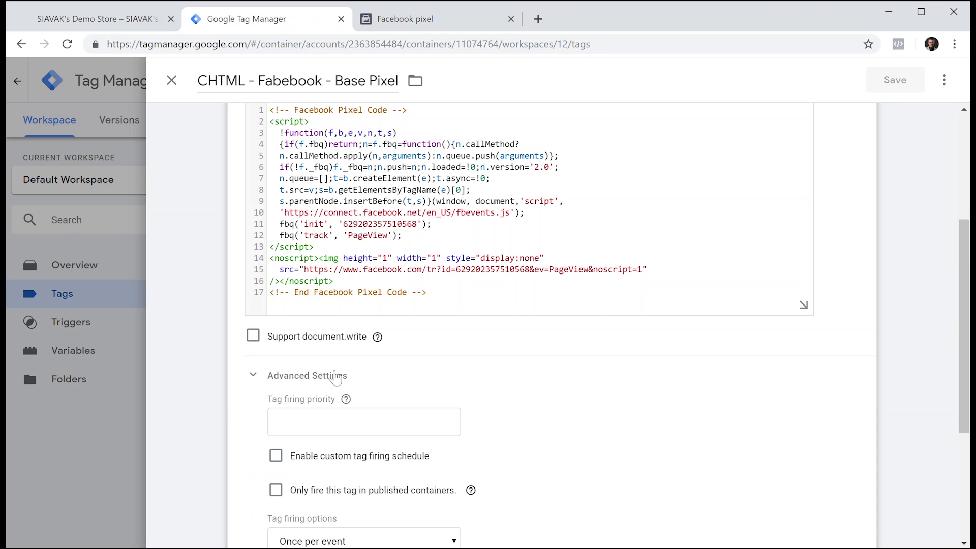
{"action": "scroll", "coordinate": [336, 379], "scroll_direction": "down", "scroll_amount": 1}
{"action": "left_click", "coordinate": [319, 368]}
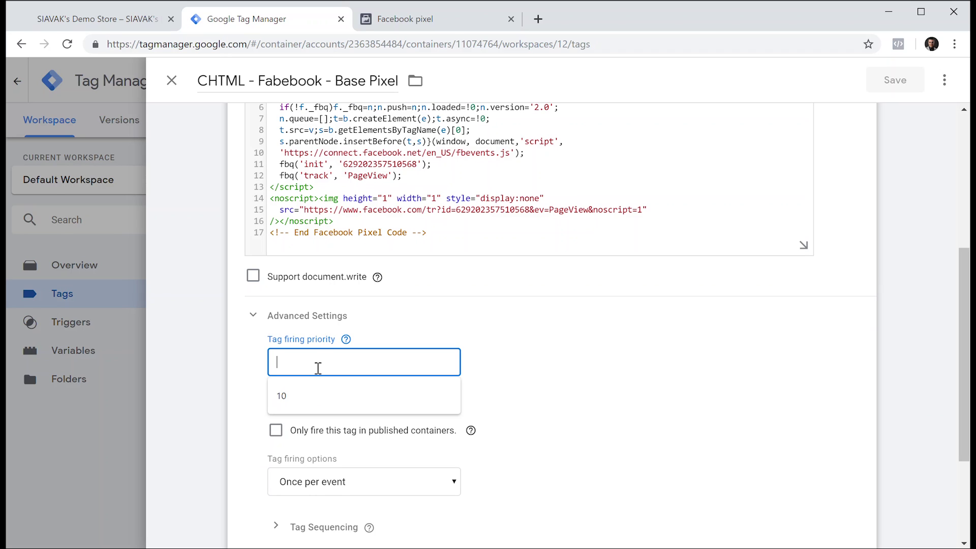
{"action": "type", "text": "10"}
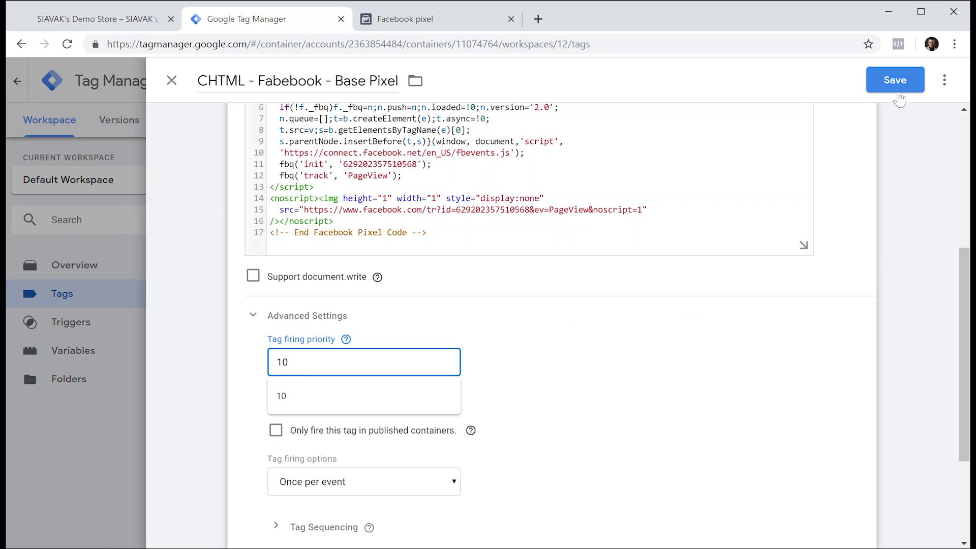
{"action": "left_click", "coordinate": [897, 81]}
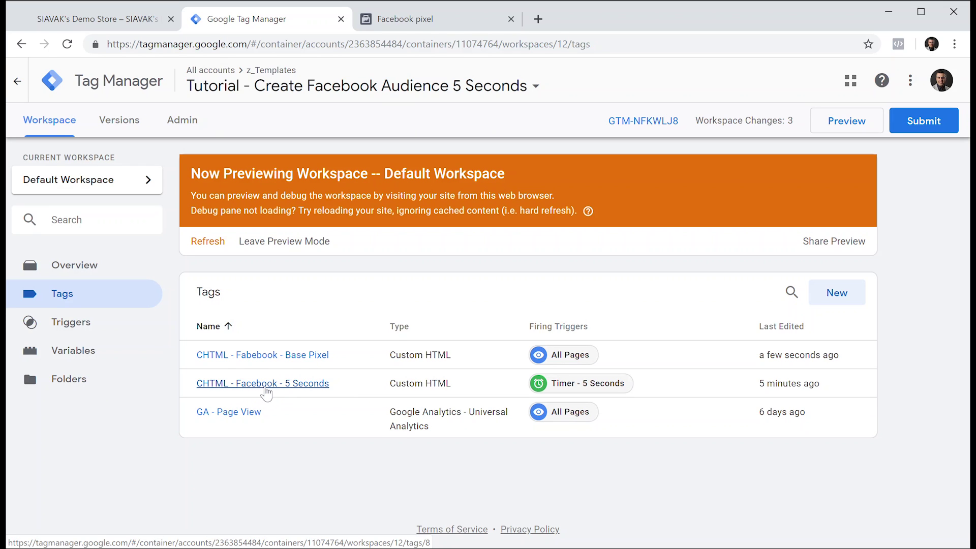
Review the CHTML - Facebook - 5 Seconds tag without changes, then return to Facebook test events
{"action": "left_click", "coordinate": [267, 385]}
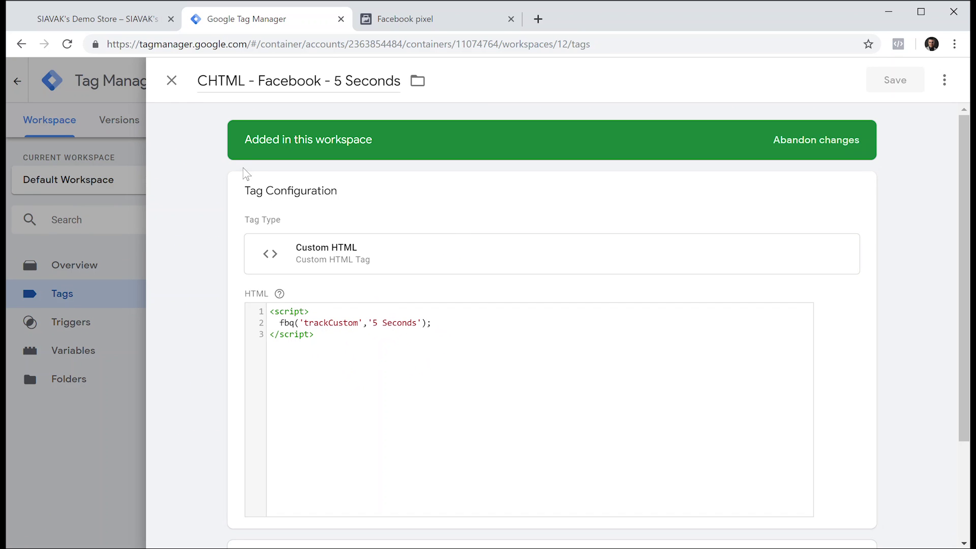
{"action": "left_click", "coordinate": [172, 81]}
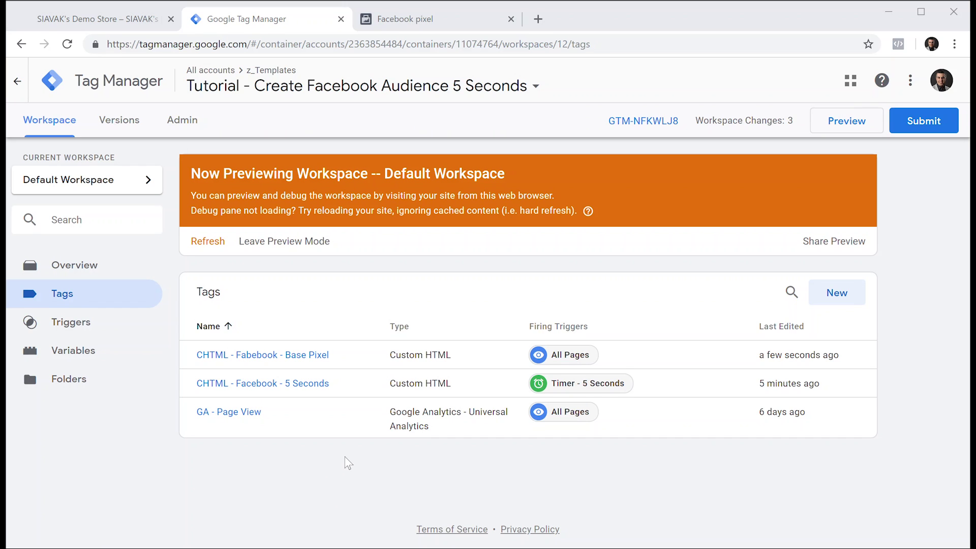
{"action": "left_click", "coordinate": [423, 19]}
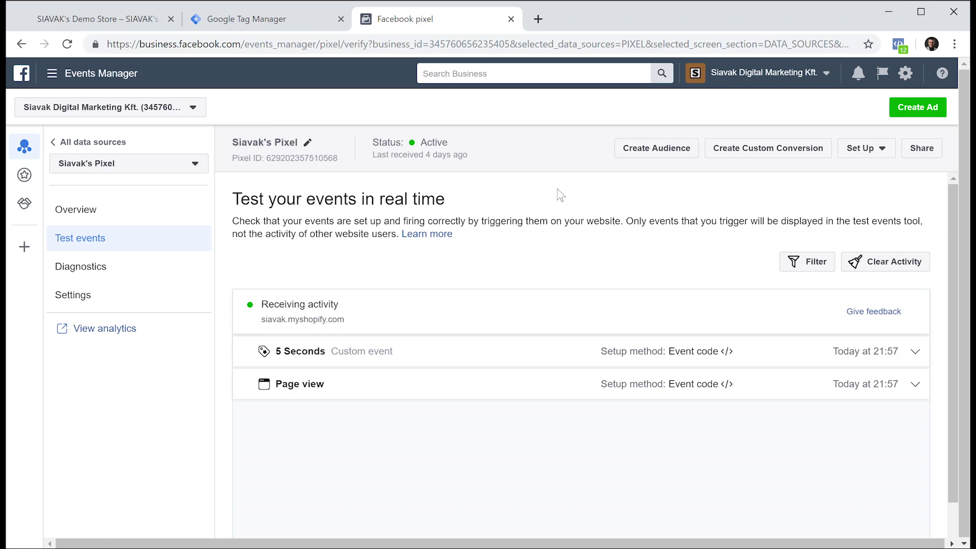
Create a '5 Seconds' custom audience of visitors who fired the 5 Seconds event within 7 days
{"action": "left_click", "coordinate": [658, 154]}
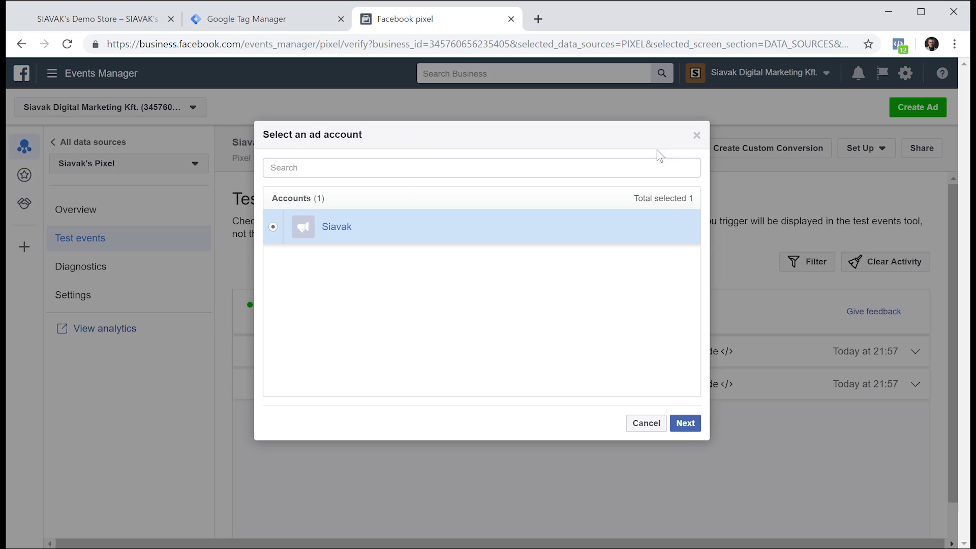
{"action": "left_click", "coordinate": [686, 423]}
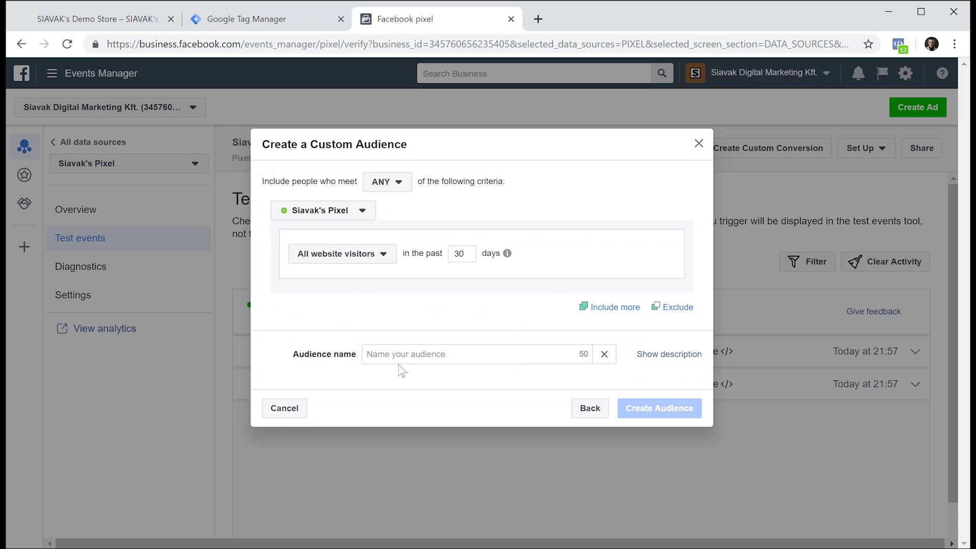
{"action": "left_click", "coordinate": [380, 256]}
{"action": "left_click", "coordinate": [370, 413]}
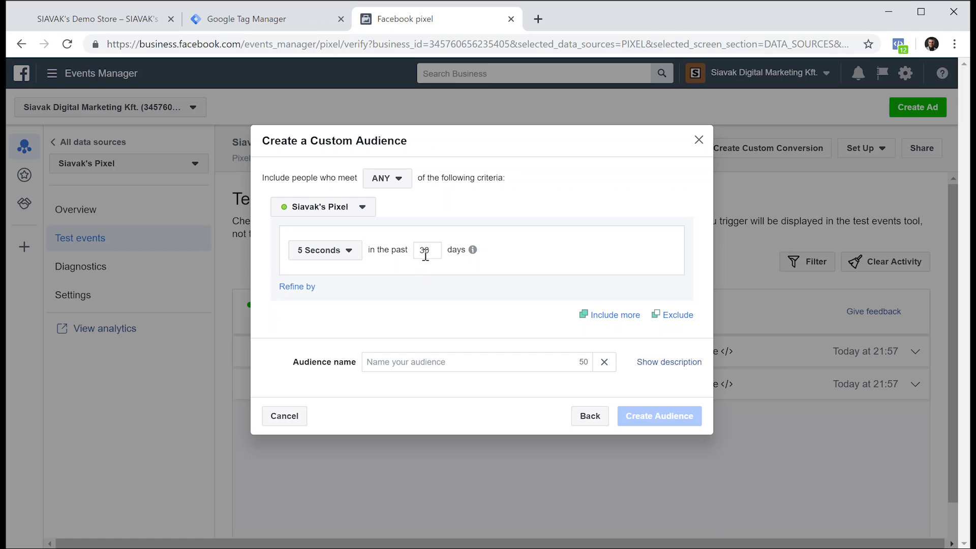
{"action": "left_click_drag", "start_coordinate": [432, 250], "coordinate": [404, 251]}
{"action": "type", "text": "7"}
{"action": "left_click", "coordinate": [465, 362]}
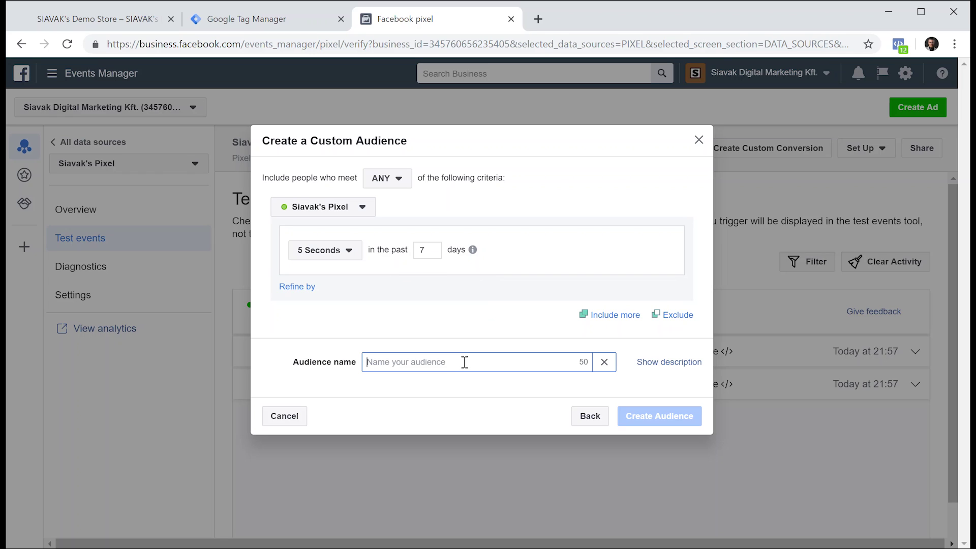
{"action": "type", "text": "5 Se"}
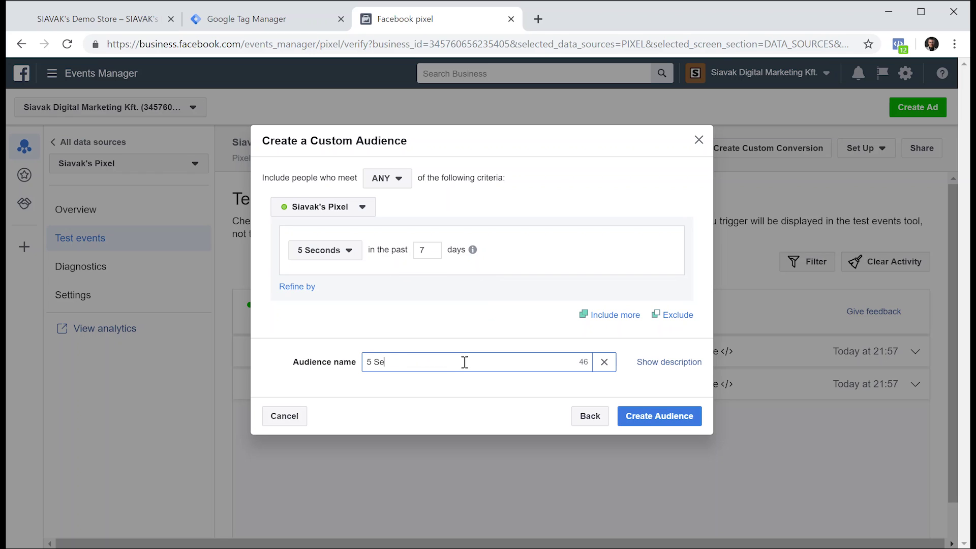
{"action": "type", "text": "conds"}
{"action": "left_click", "coordinate": [655, 417]}
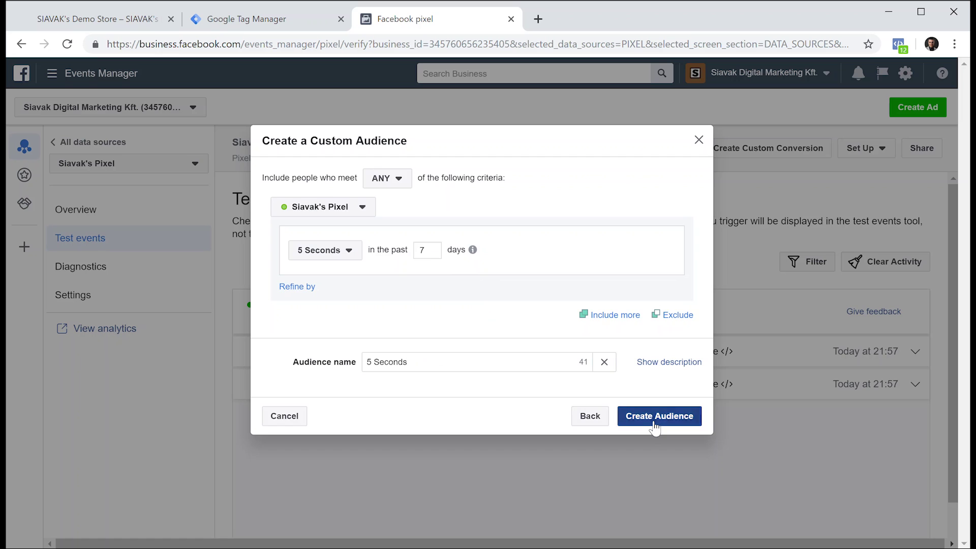